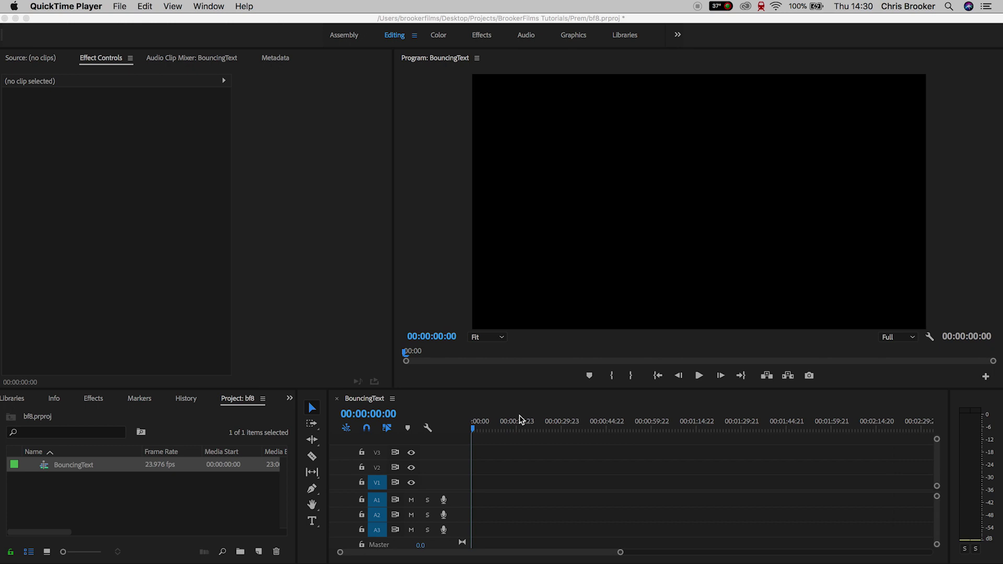
Create a new legacy title at 1920 × 1080, 23.976 fps, with square pixels
left_click(520, 420)
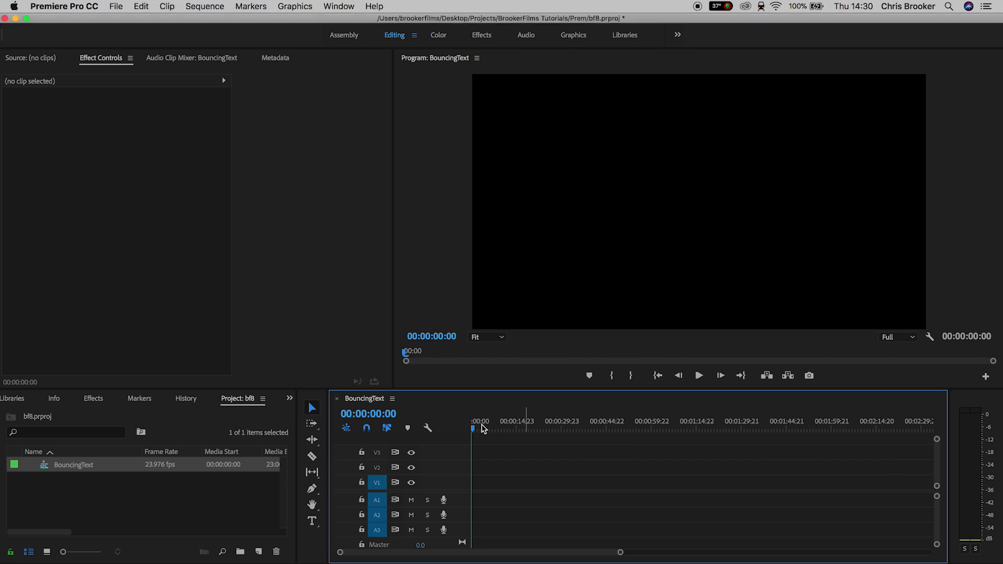
left_click_drag(504, 421, 461, 423)
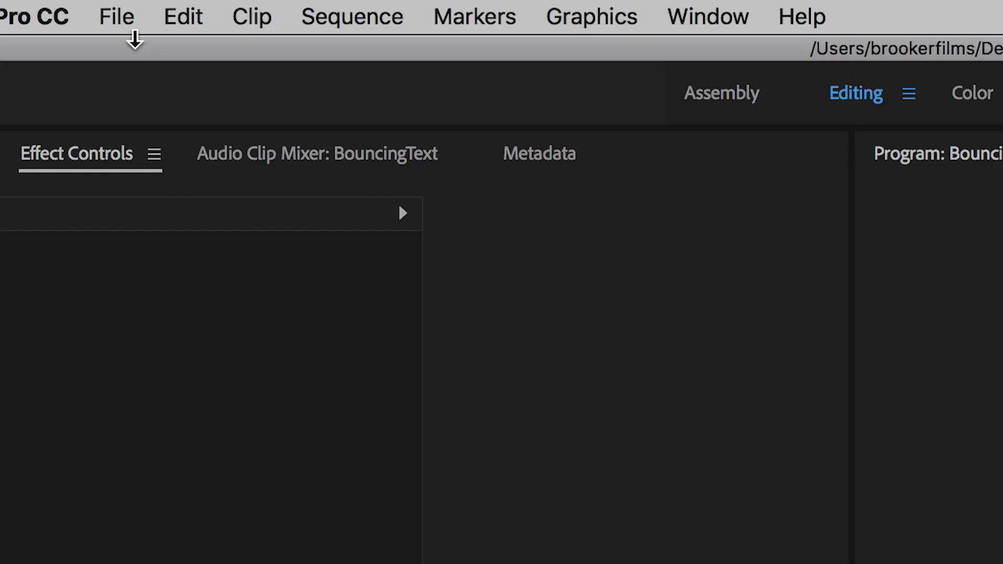
left_click(117, 6)
mouse_move(134, 22)
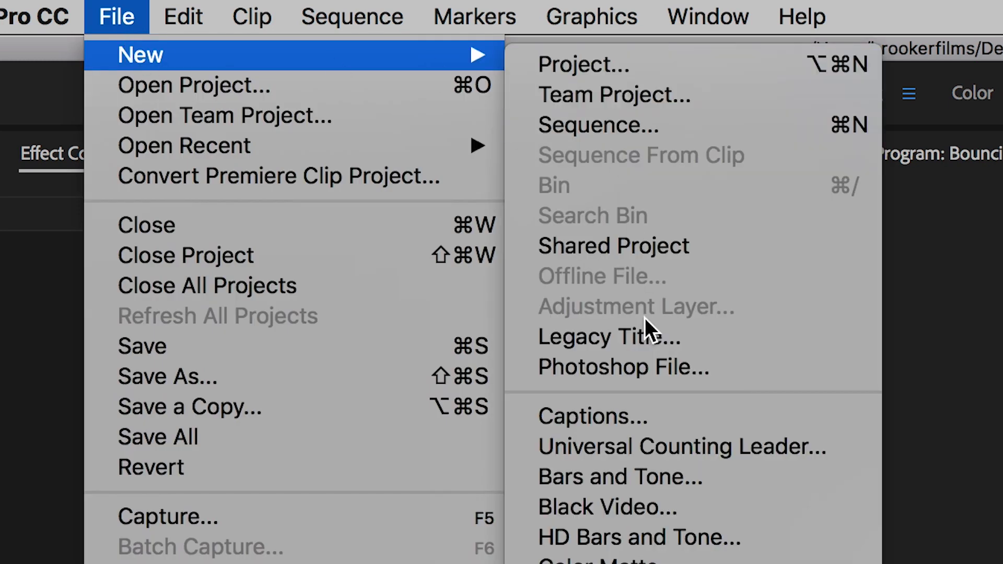
left_click(647, 340)
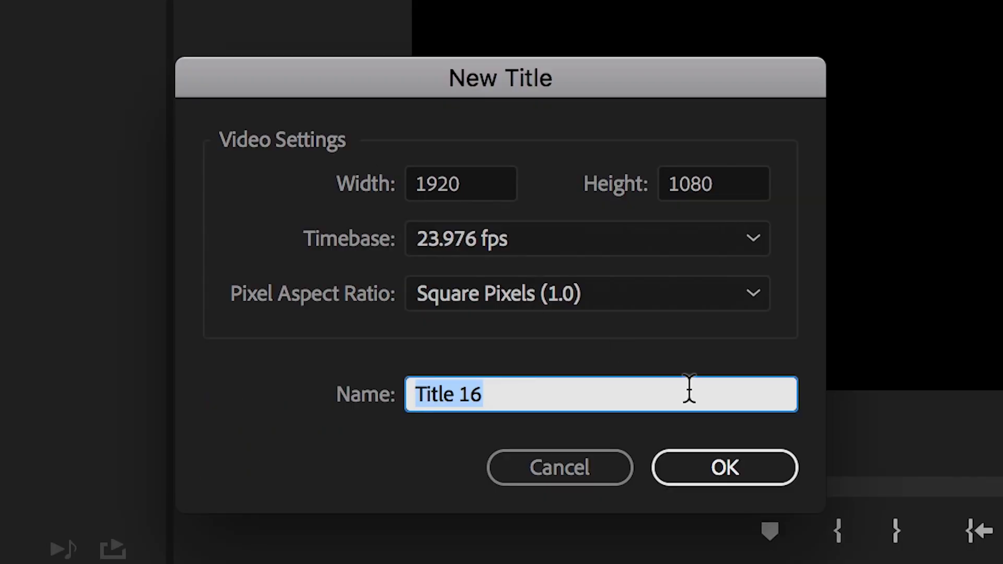
left_click(731, 480)
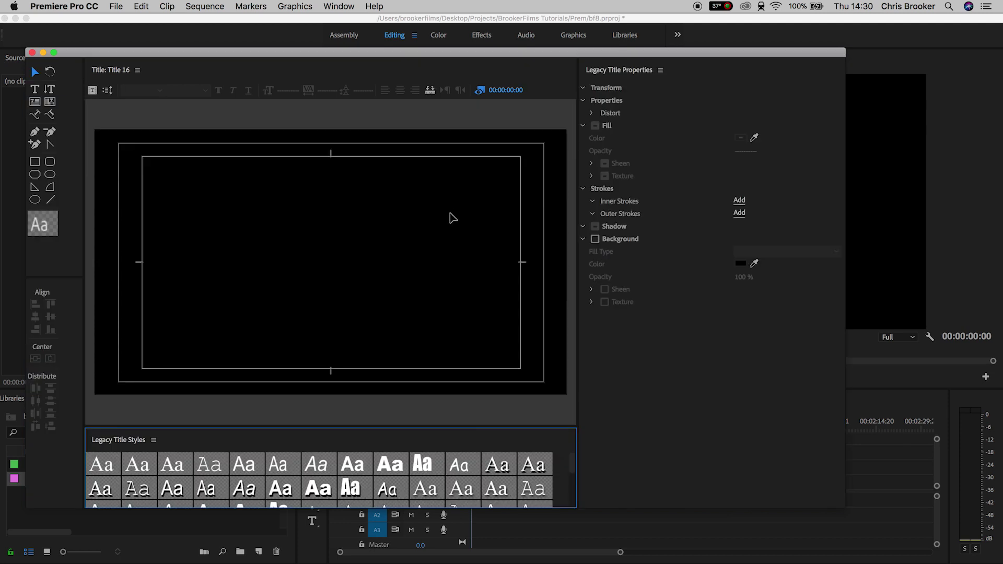
Add the letter T to the title and format it in Avenir Black at size 401
left_click(256, 264)
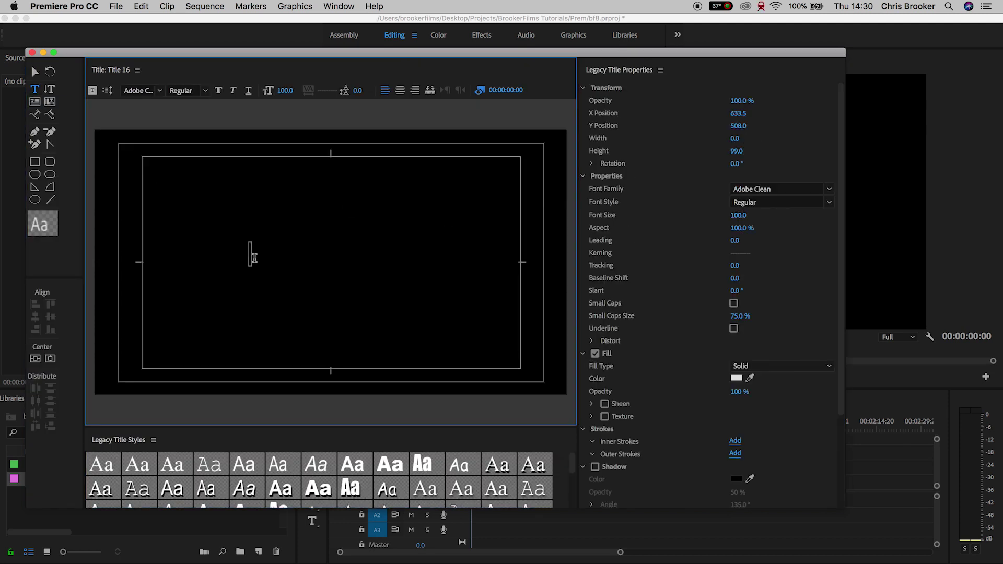
type("T")
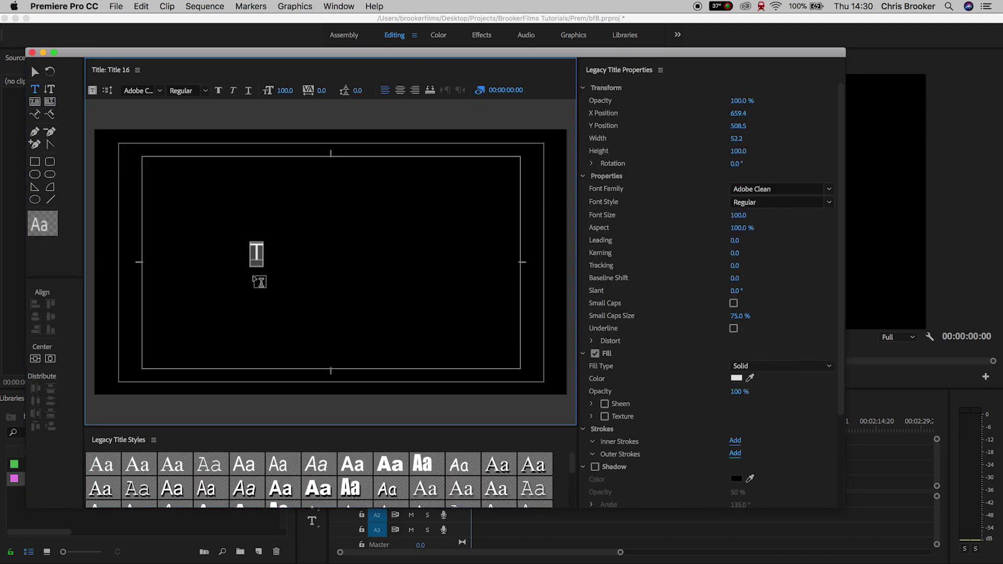
left_click(137, 90)
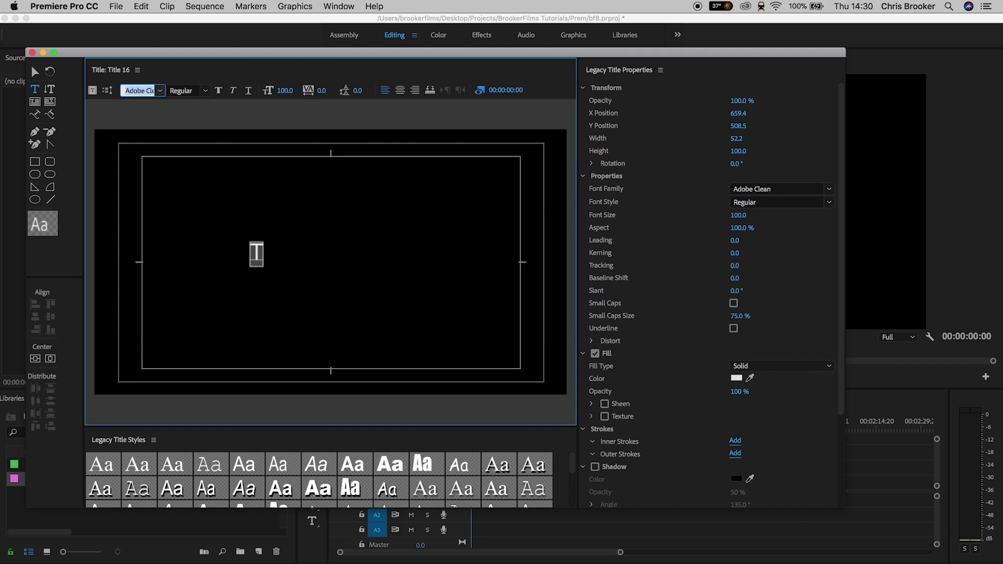
type("Avenir")
key("Return")
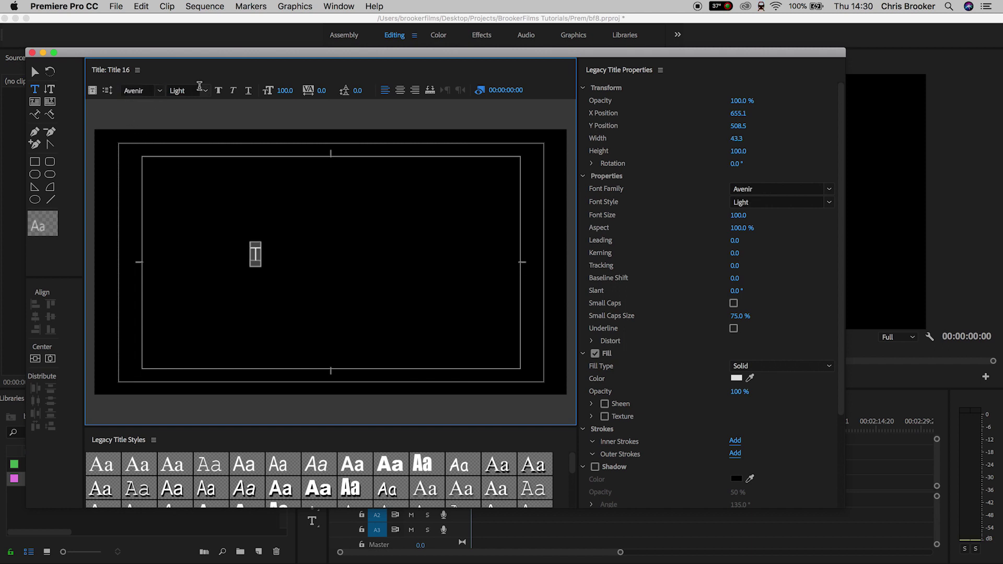
left_click(219, 90)
left_click_drag(282, 92, 442, 90)
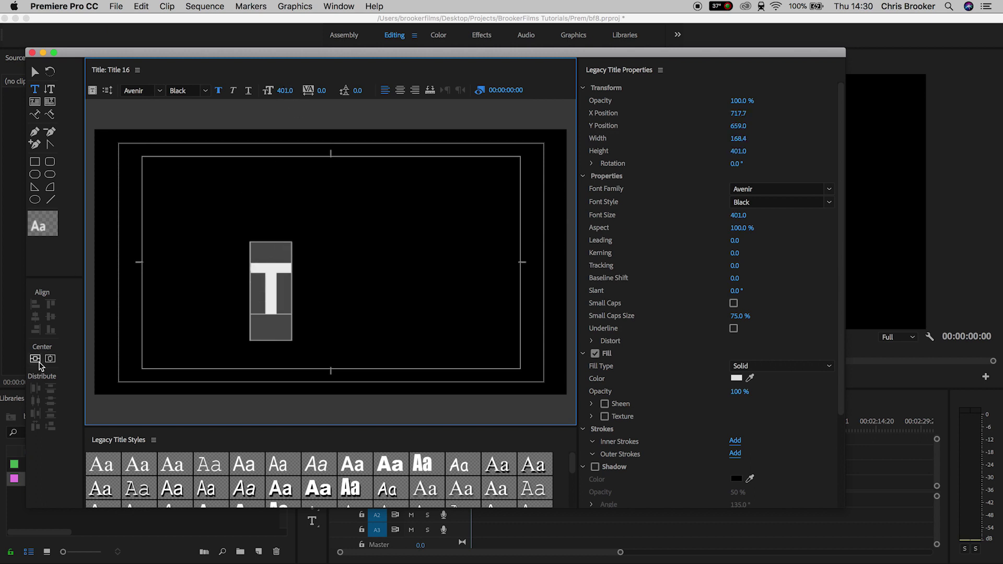
Centre the T in the frame horizontally and vertically, and place its title at the start of track V1
left_click(52, 365)
left_click(50, 361)
left_click(209, 231)
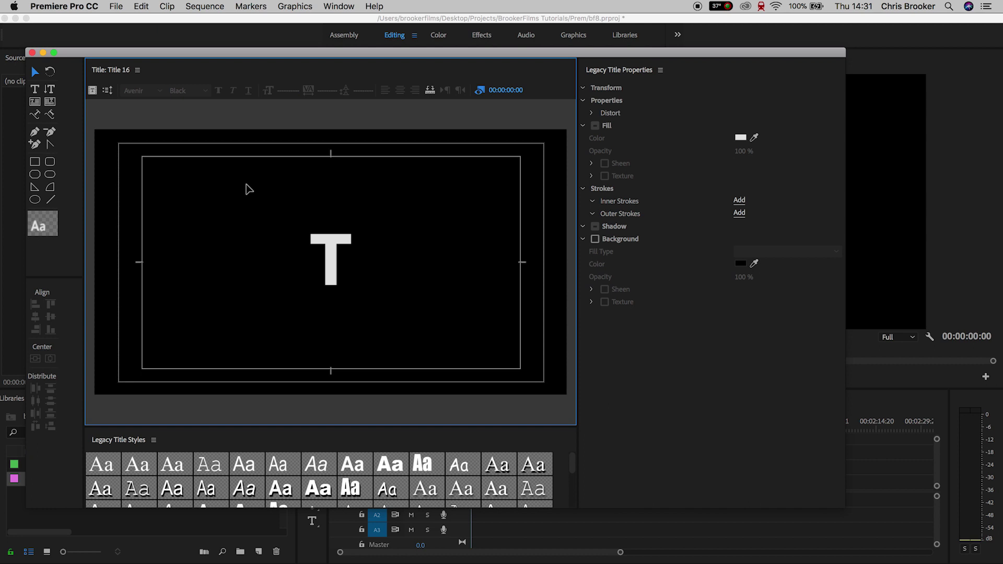
left_click_drag(248, 189, 365, 282)
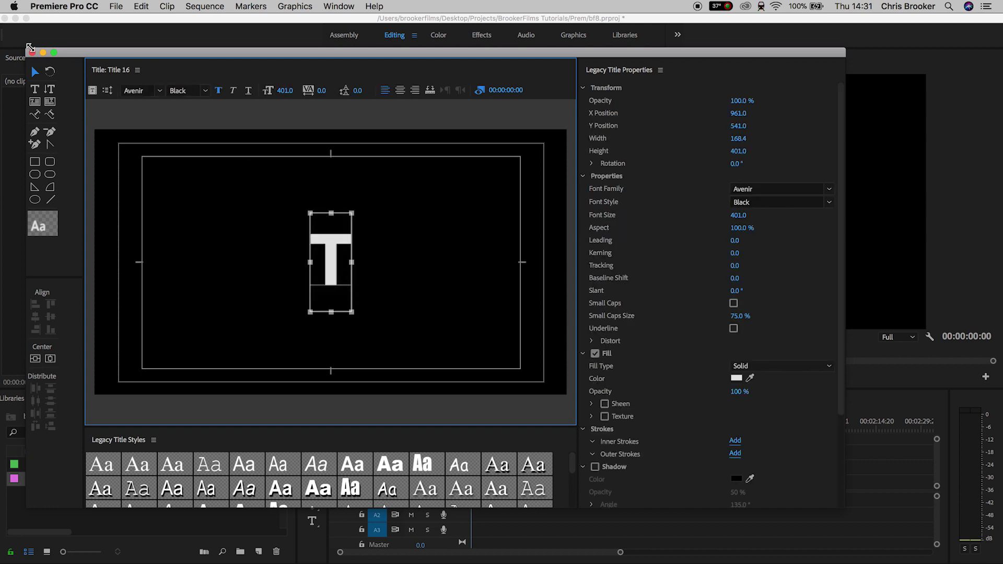
left_click(32, 52)
left_click_drag(61, 479, 479, 485)
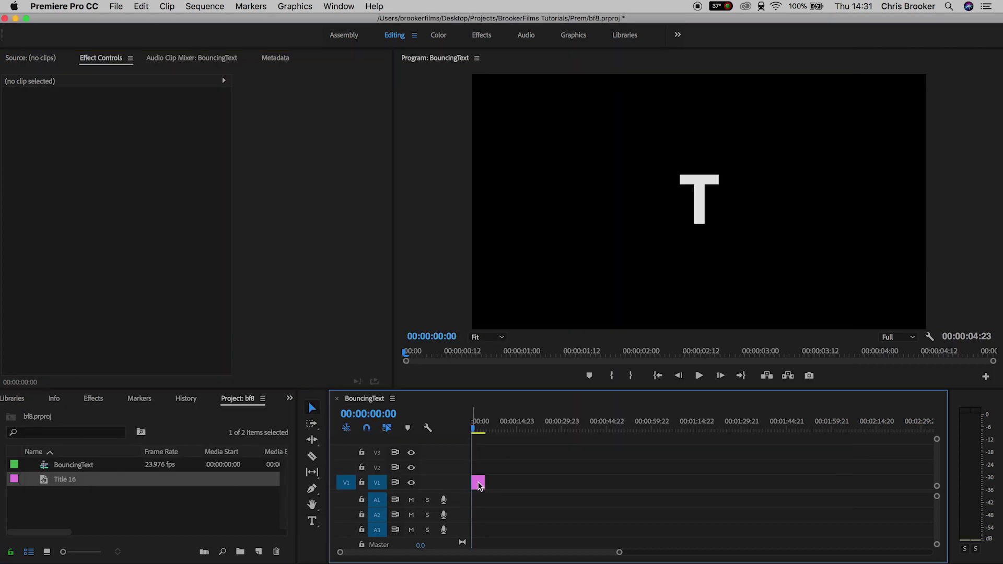
Create a second legacy title with the default settings, containing only the letter E in the same formatting
left_click(491, 422)
left_click(116, 7)
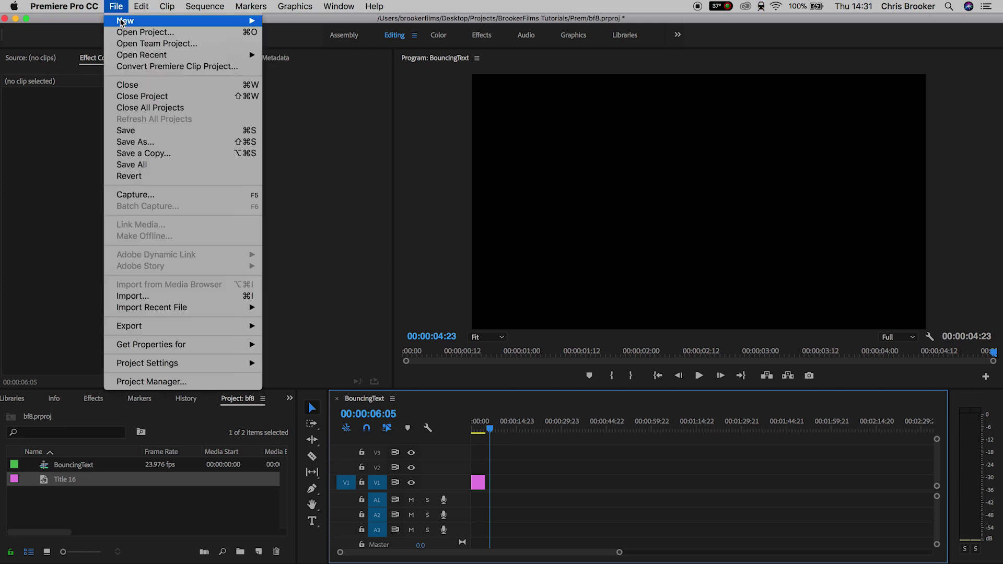
mouse_move(151, 25)
left_click(321, 131)
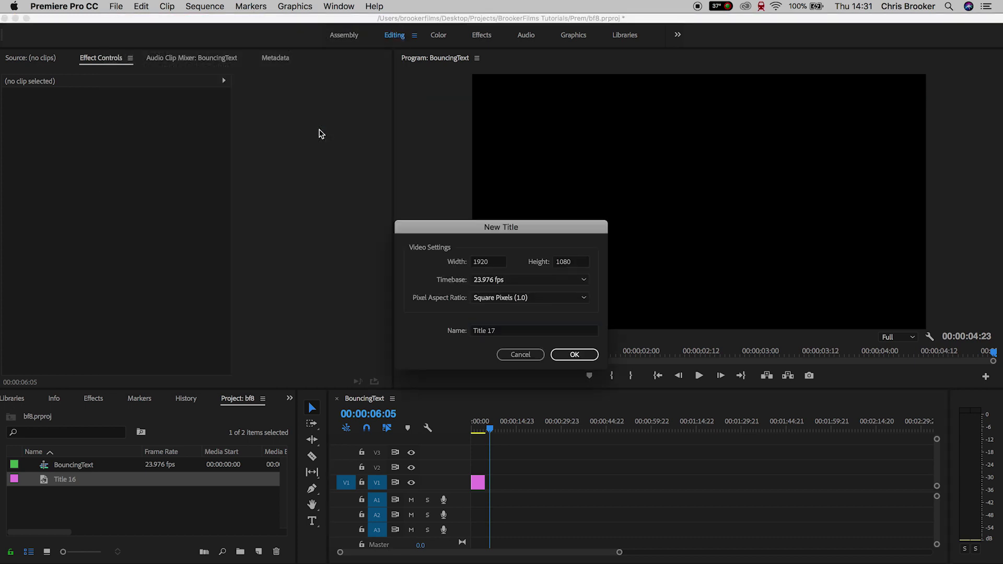
key("Return")
double_click(333, 274)
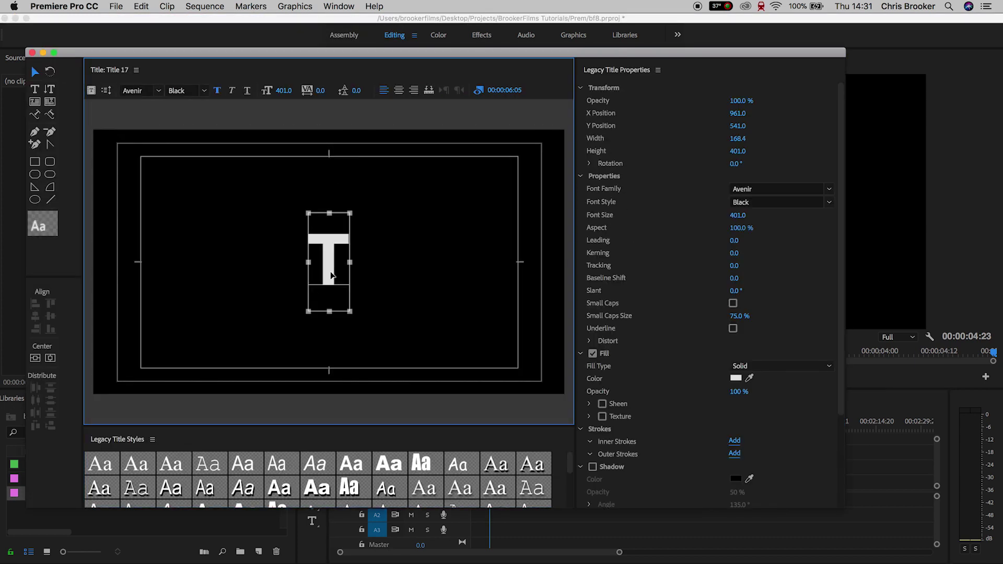
type("E")
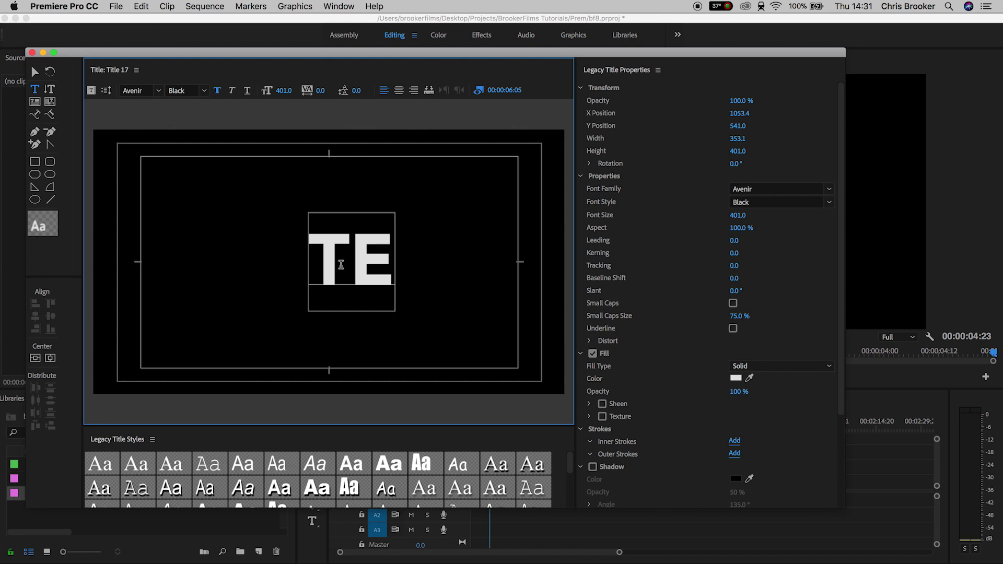
key("Left")
key("BackSpace")
Centre the E in the frame and place its title on V1 directly after the first T title
left_click(51, 358)
left_click(34, 358)
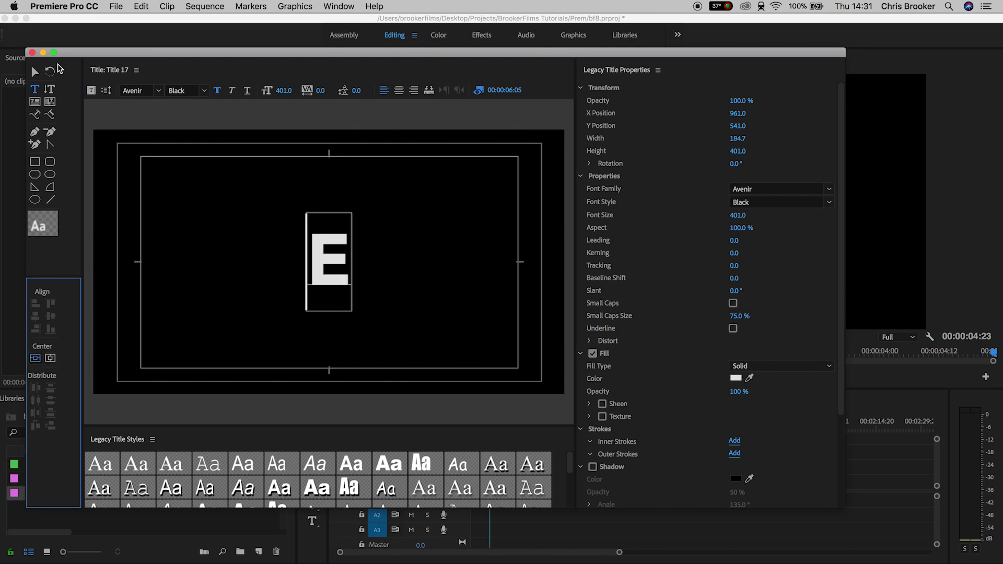
left_click(32, 52)
left_click_drag(68, 495, 486, 481)
Create a third legacy title with the default settings, containing only the letter X in the same formatting
left_click(505, 421)
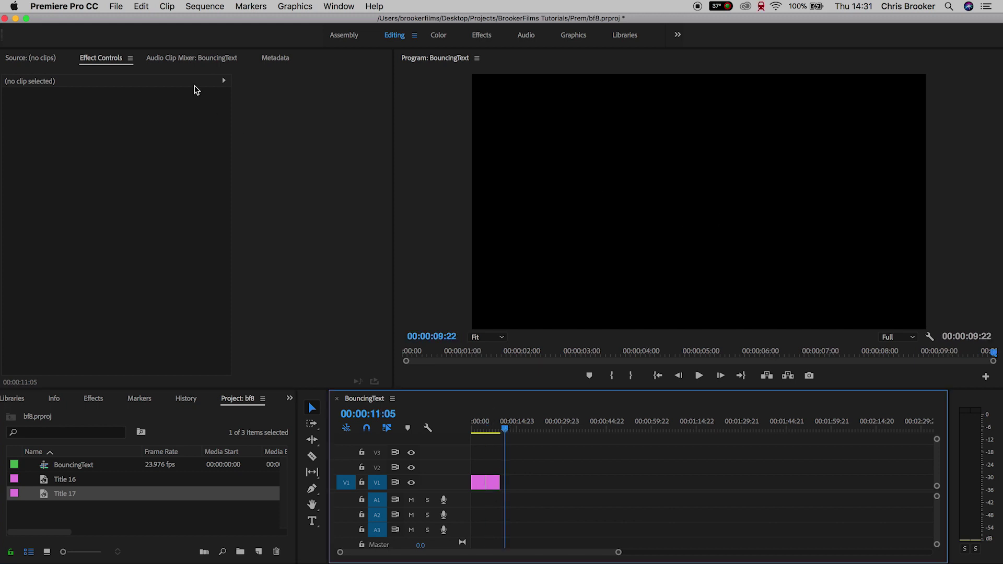
left_click(116, 6)
mouse_move(127, 18)
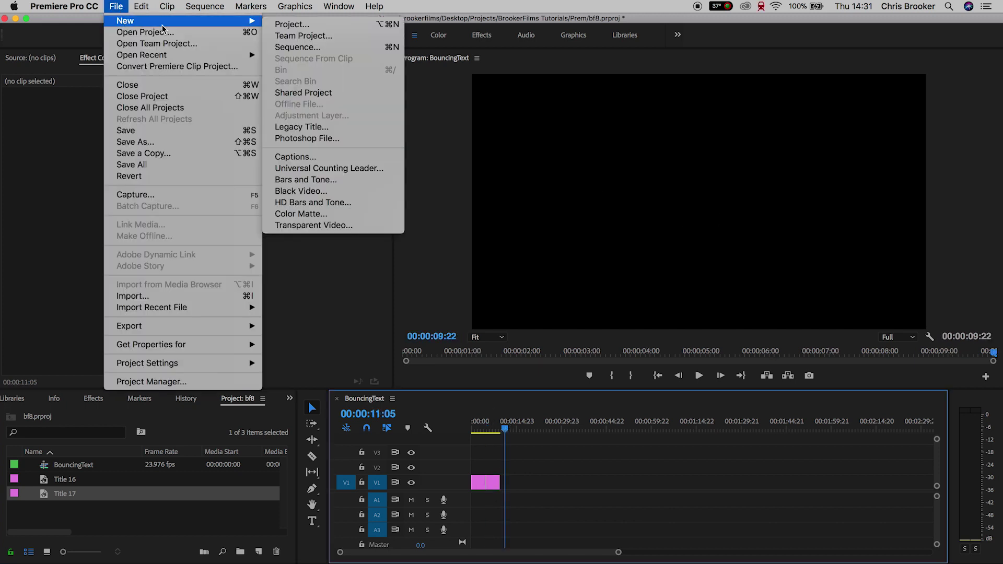
left_click(334, 131)
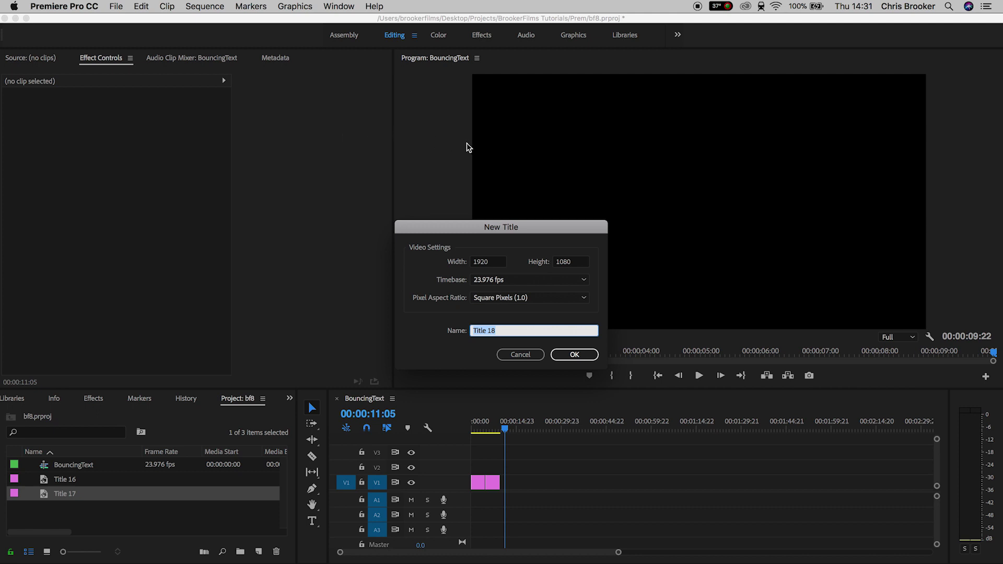
key("Return")
key("Return")
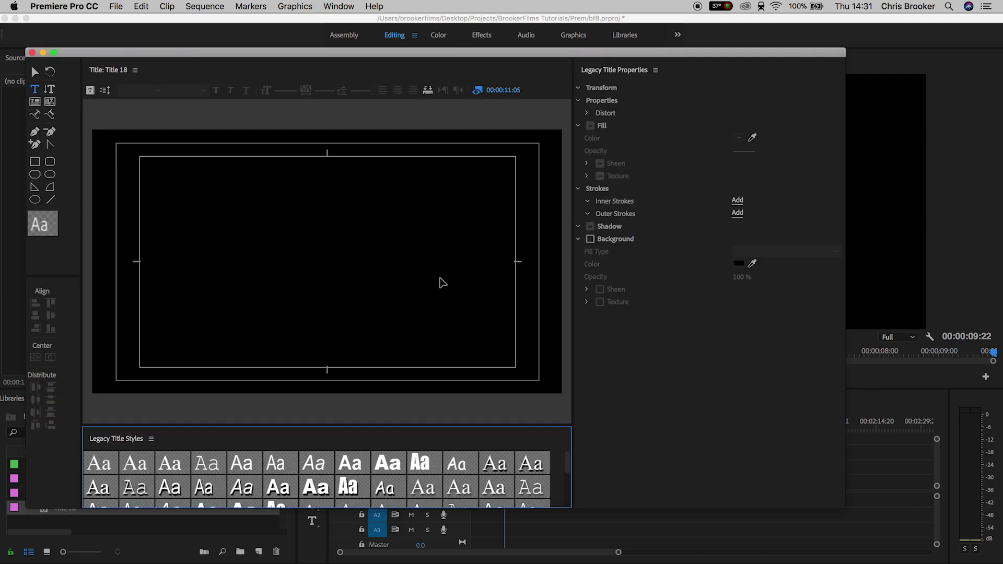
left_click(326, 261)
type("TX")
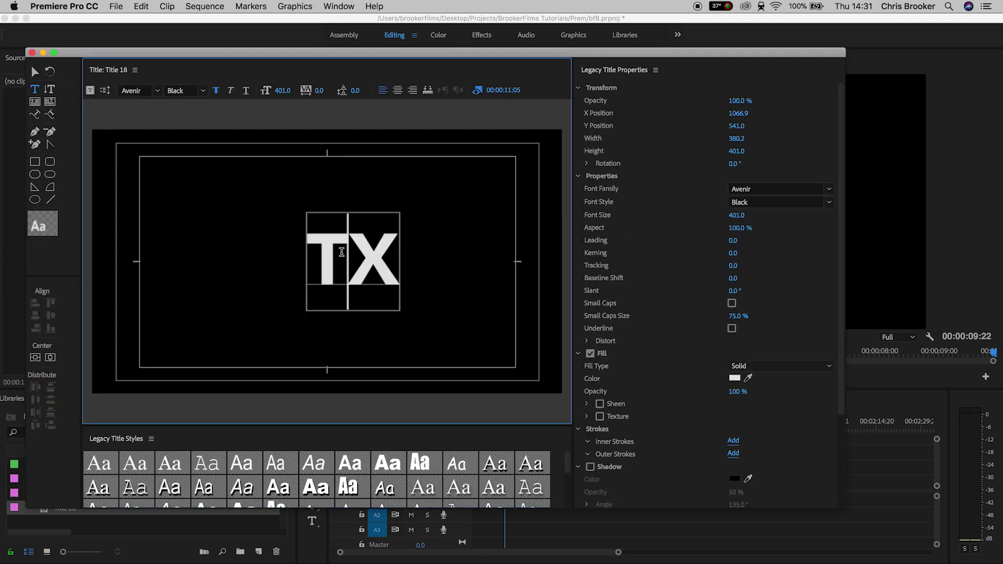
key("Left")
key("BackSpace")
Centre the X in the frame and place its title on V1 directly after the E title
left_click(35, 357)
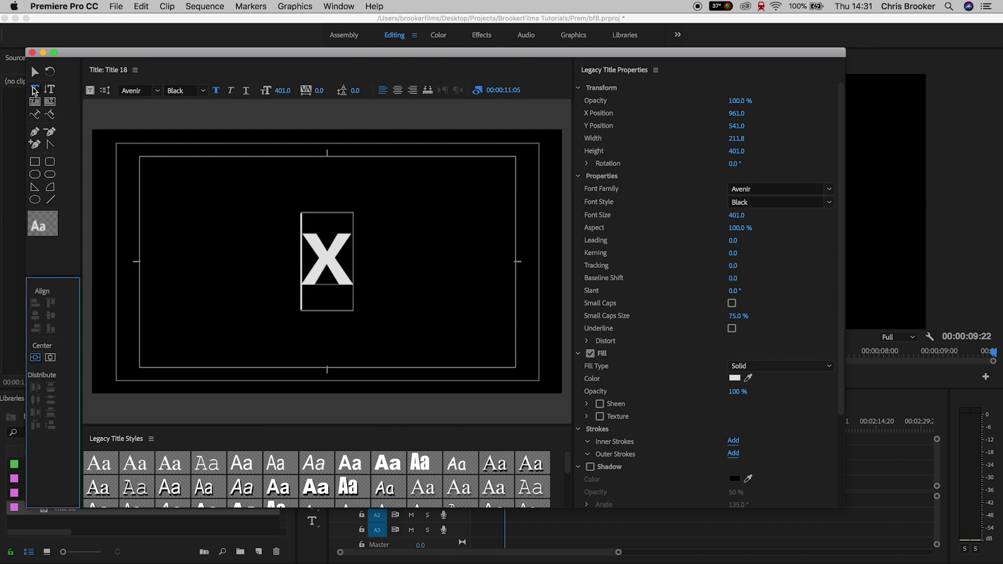
left_click(33, 53)
left_click_drag(89, 508, 500, 482)
Create a fourth legacy title with the default settings, containing the letter T in the same formatting
left_click(522, 418)
left_click(115, 6)
left_click(387, 133)
key("Return")
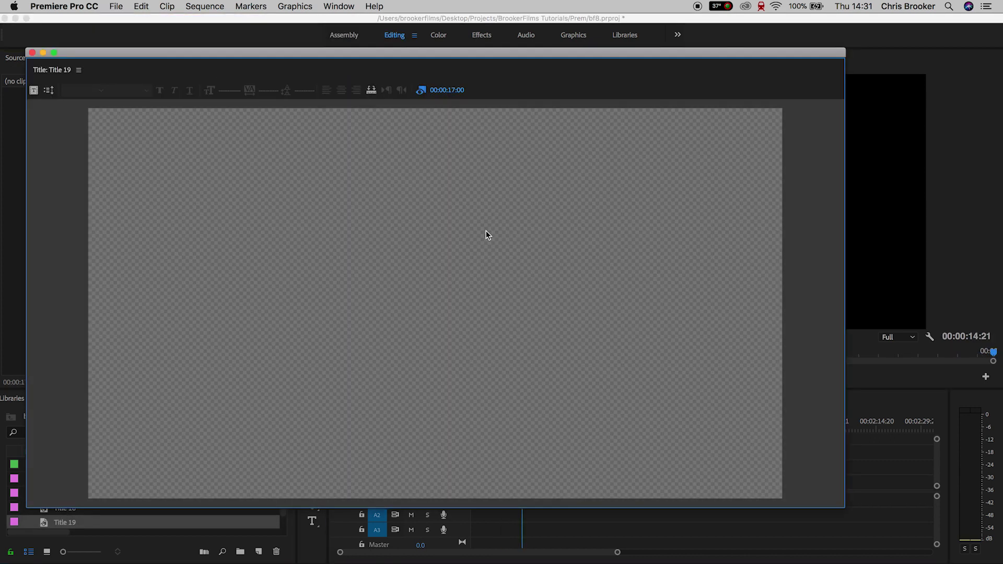
type("T")
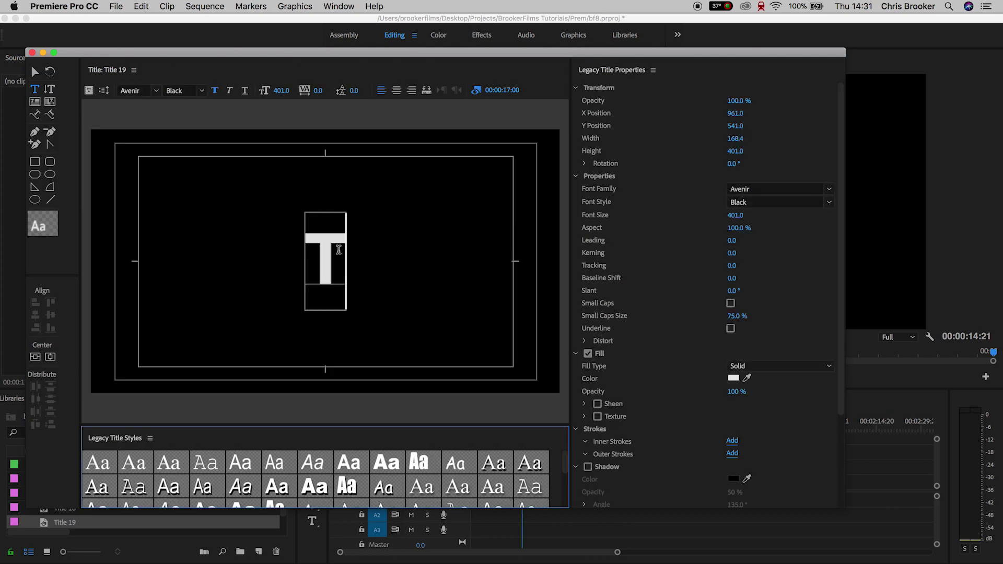
left_click(337, 251)
Centre the last T in the frame and place its title on V1 directly after the X title
left_click(50, 357)
left_click(32, 52)
left_click_drag(72, 524, 523, 484)
Stack the E, X and last T titles on V2, V3 and V4, aligned with the first T title at the sequence start
left_click(489, 429)
left_click_drag(489, 431, 472, 443)
key("=")
key("=")
key("space")
left_click(505, 429)
left_click(564, 483)
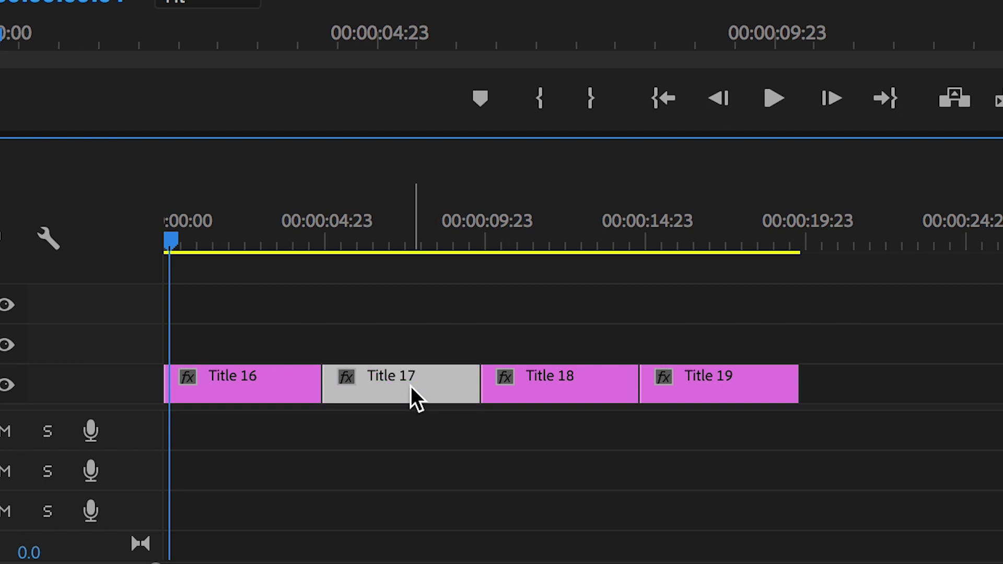
left_click_drag(412, 389, 253, 344)
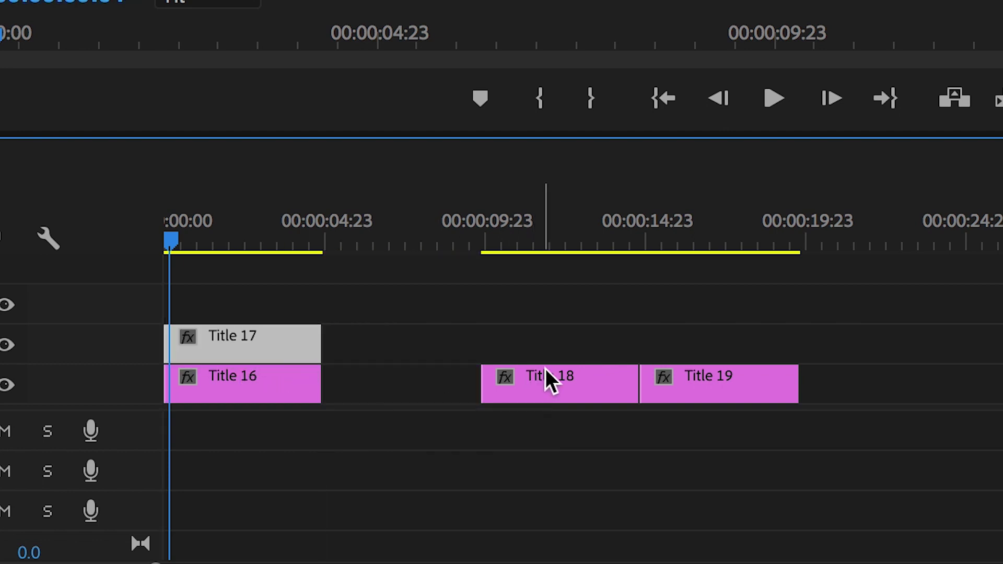
left_click_drag(546, 381, 230, 304)
left_click_drag(690, 385, 180, 251)
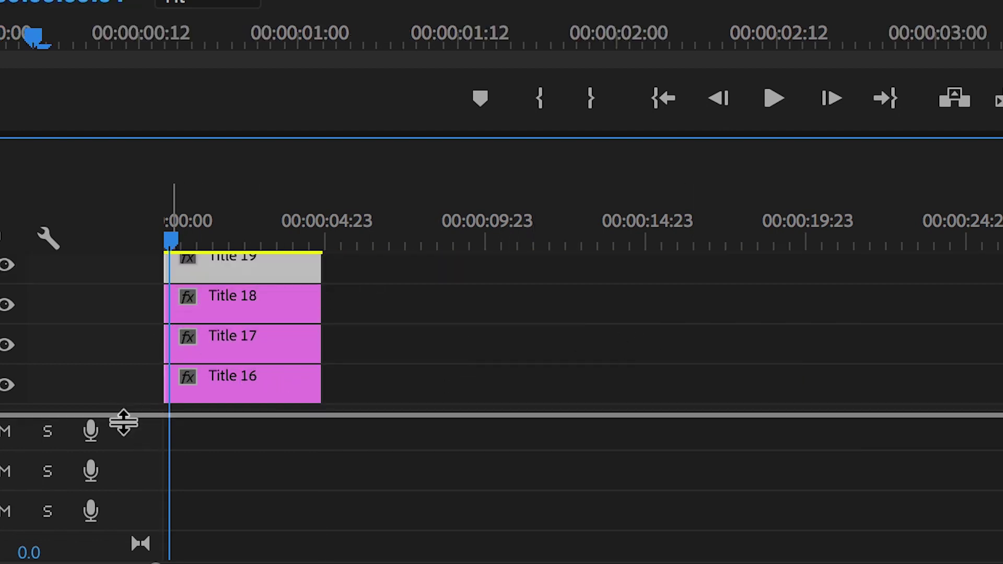
Set the horizontal position of the first T title to 709 and of the E title to 792
left_click_drag(123, 415, 202, 473)
key("backslash")
left_click(845, 490)
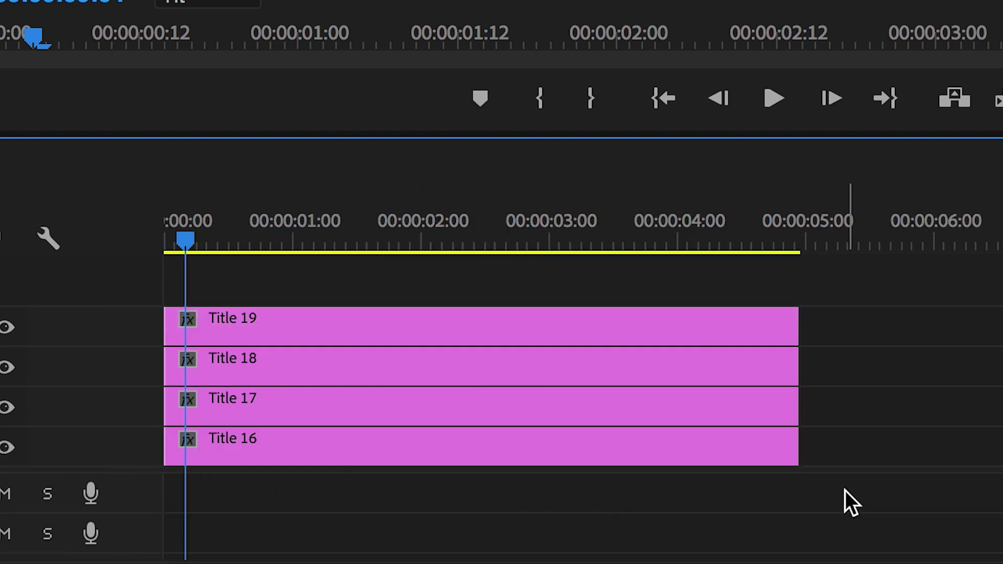
left_click(688, 460)
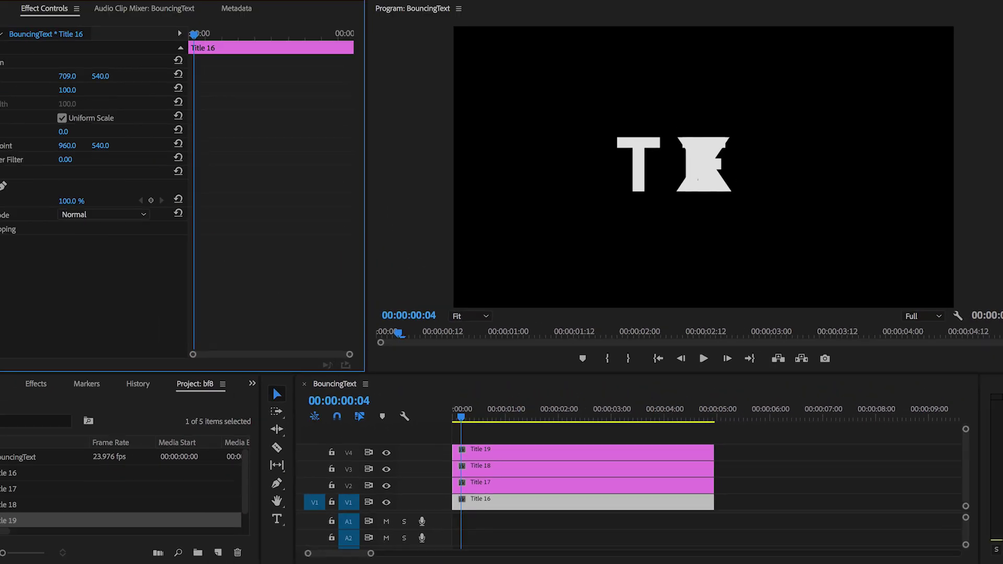
left_click(518, 489)
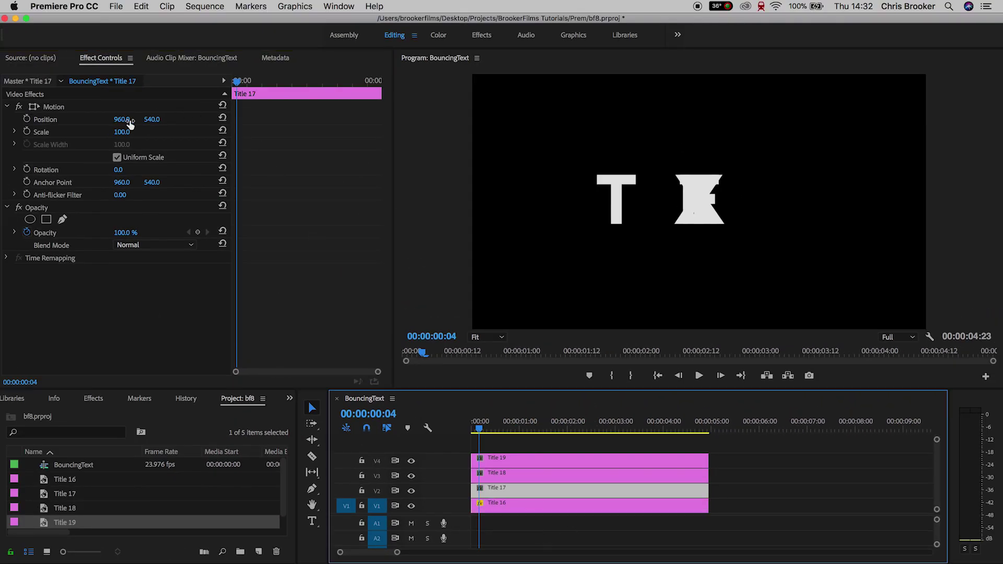
left_click_drag(130, 123, 43, 124)
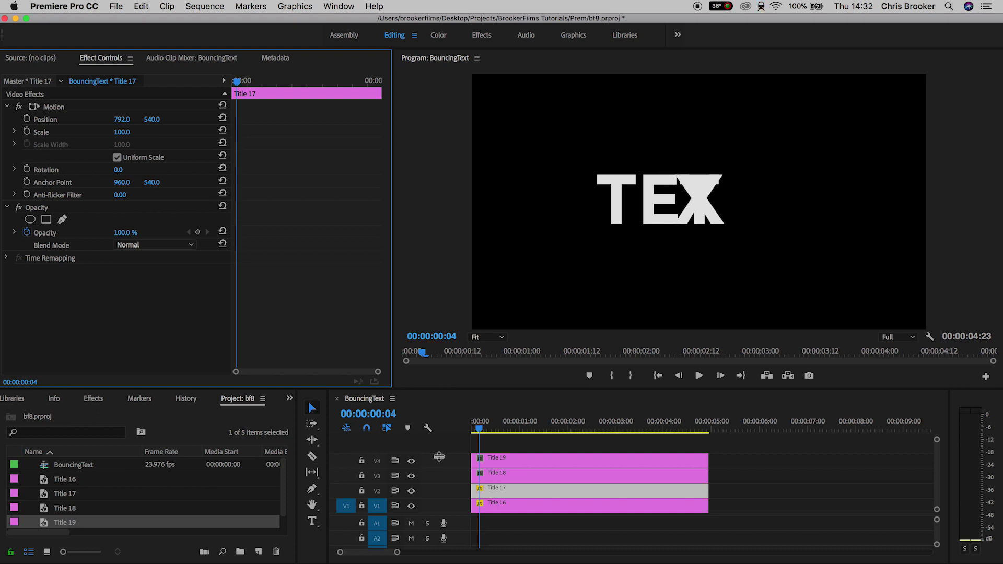
Space the letters evenly as TEXT, with the X title at horizontal position 1061, the E title at 822 and the last T beyond the X
left_click(495, 476)
left_click_drag(112, 119, 147, 120)
left_click(556, 460)
left_click(538, 476)
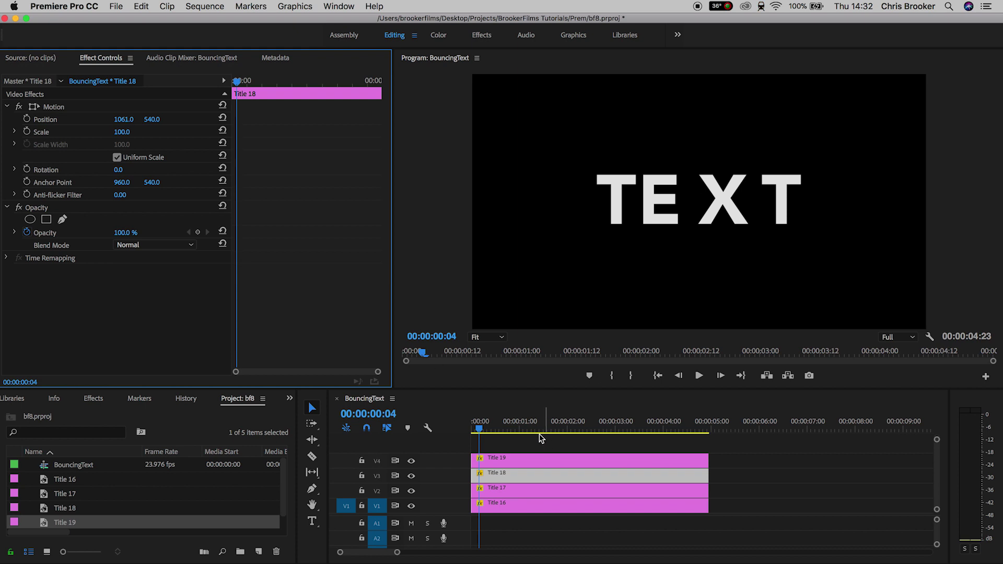
left_click(528, 491)
left_click_drag(121, 119, 130, 119)
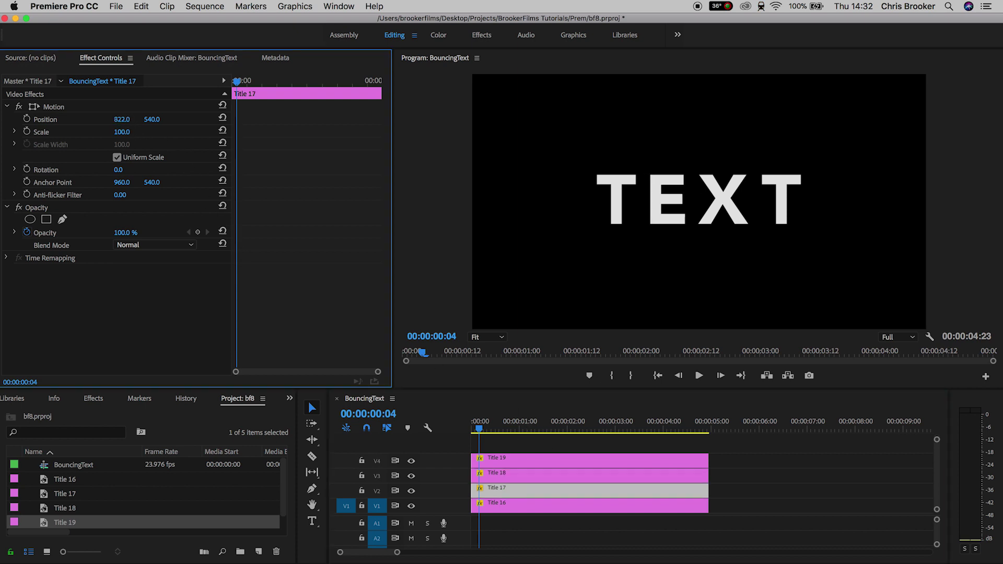
Create a 1920 × 1080 black video at 23.976 fps and place it on V5 above the titles at the sequence start
left_click(768, 443)
key("Home")
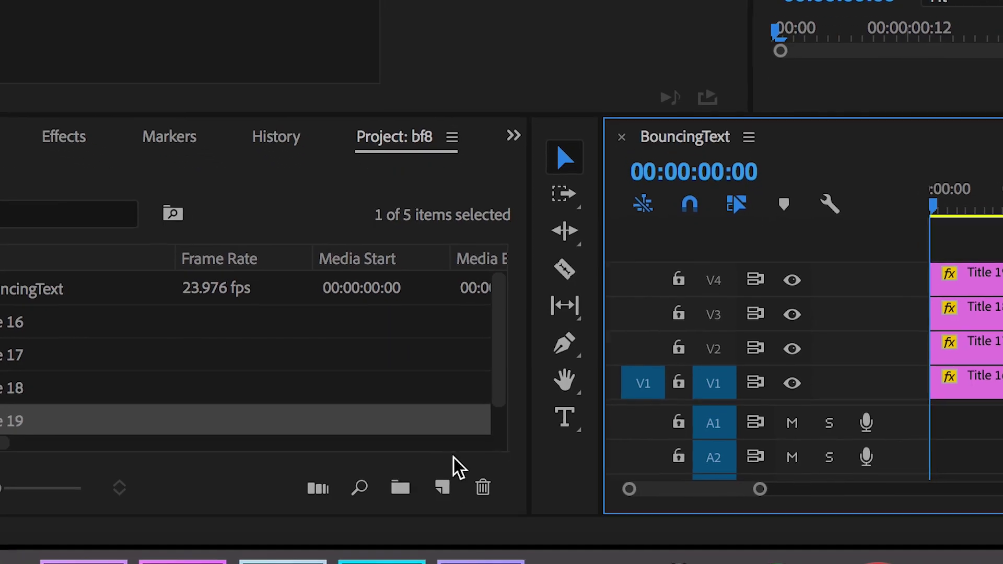
left_click(442, 487)
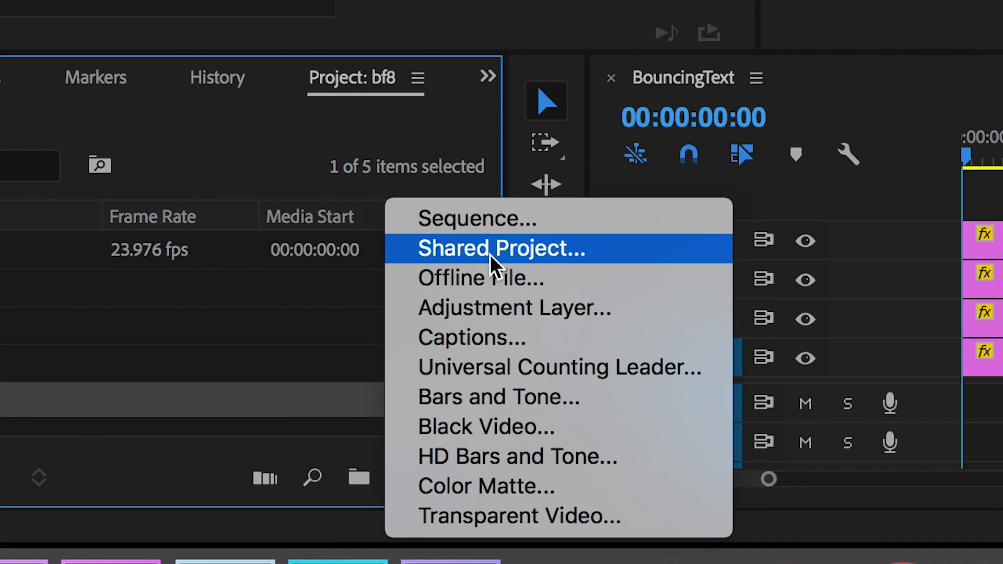
left_click(496, 421)
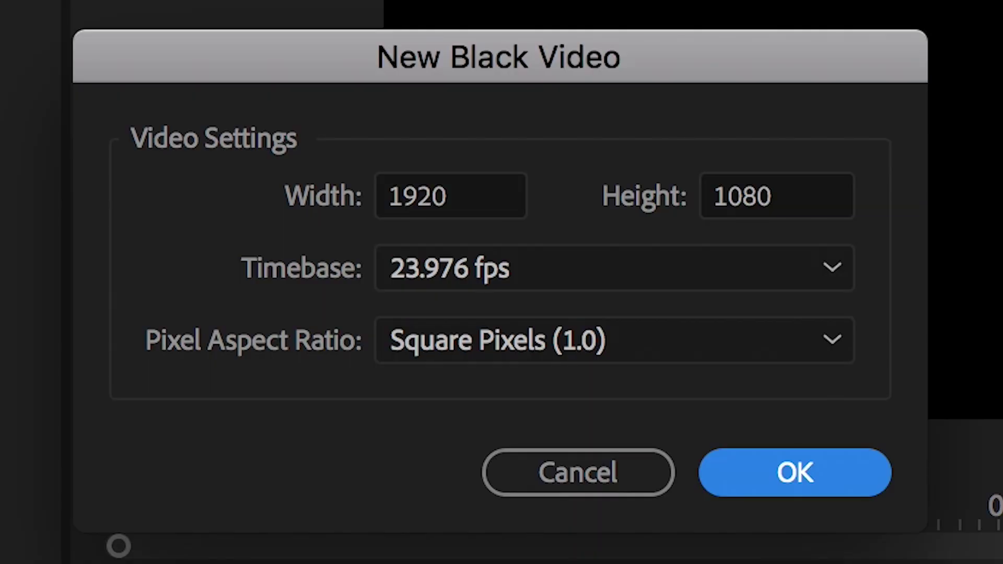
key("Return")
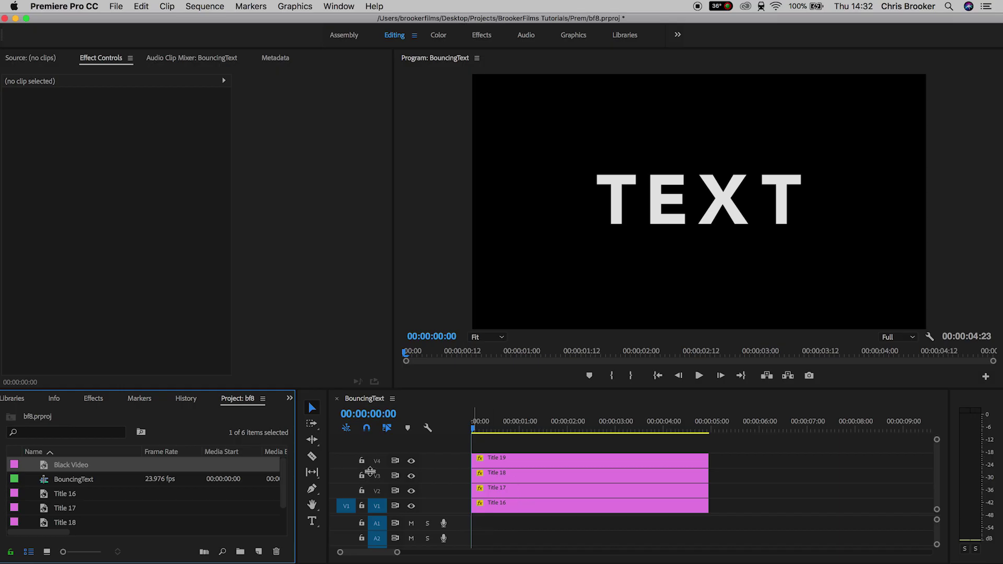
left_click_drag(77, 470, 664, 448)
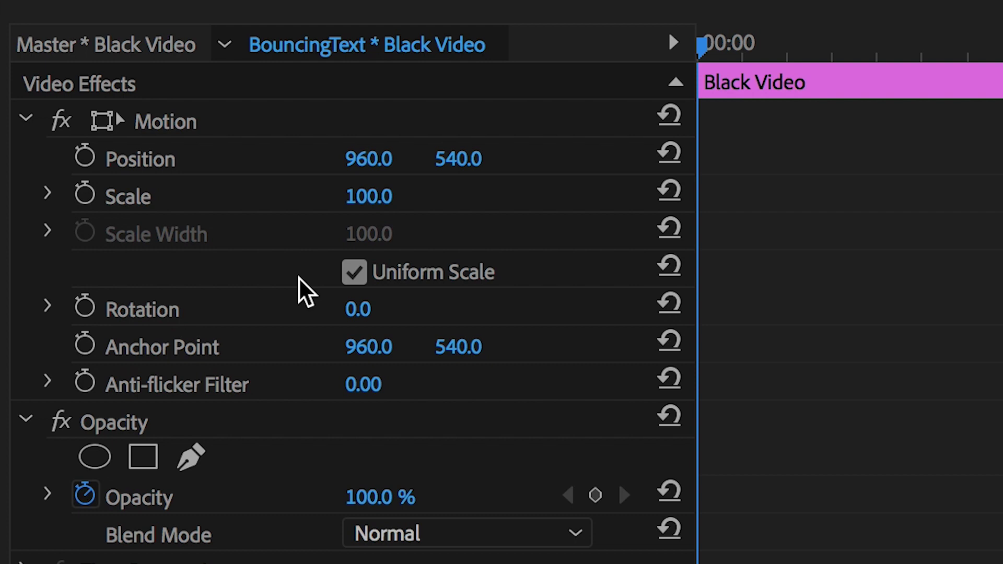
Turn off uniform scaling for the black video and set its scale height to 1
left_click(353, 273)
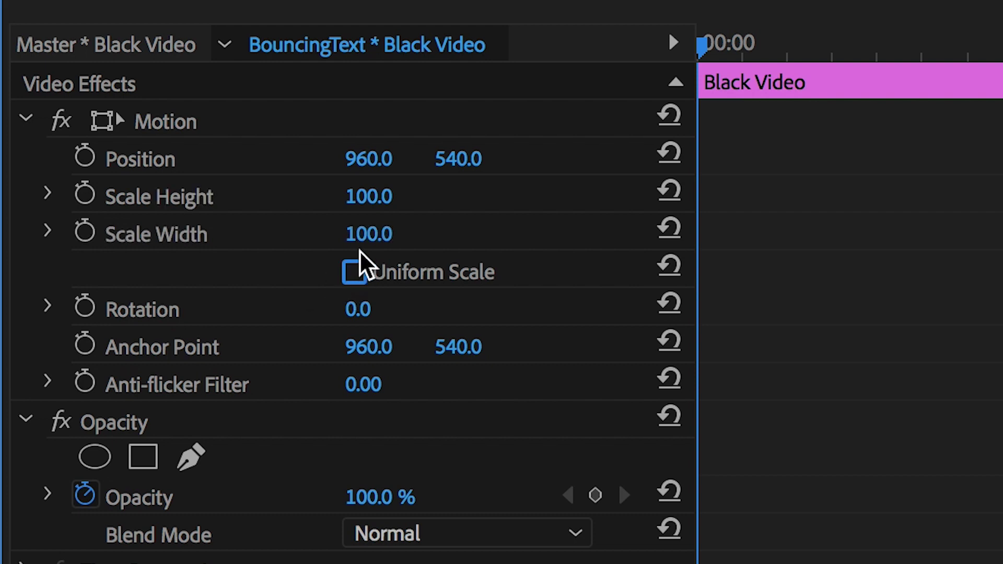
left_click(374, 196)
type("1")
key("Return")
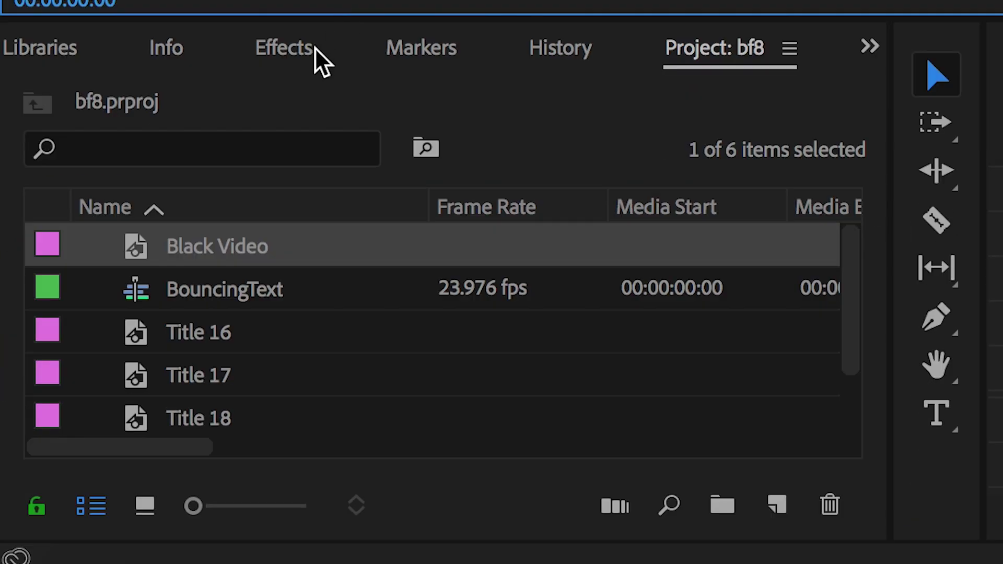
Find the Tint effect and apply it to the black video clip
left_click(314, 47)
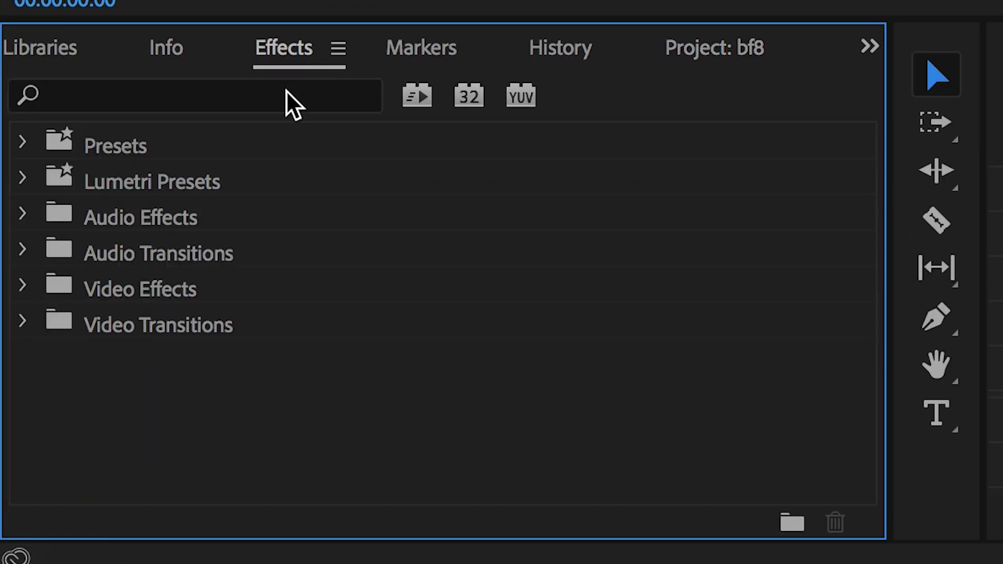
left_click(287, 94)
type("tint")
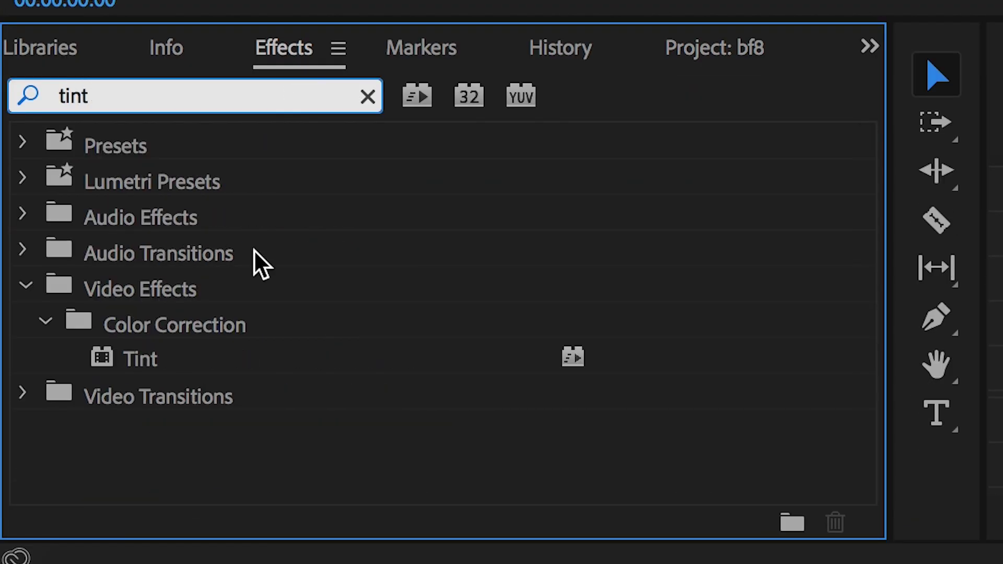
left_click(153, 366)
left_click_drag(151, 363, 91, 318)
Map the tint's black to yellow (FEFF00) and set the line's vertical position to 637, at the base of the letters
left_click(118, 295)
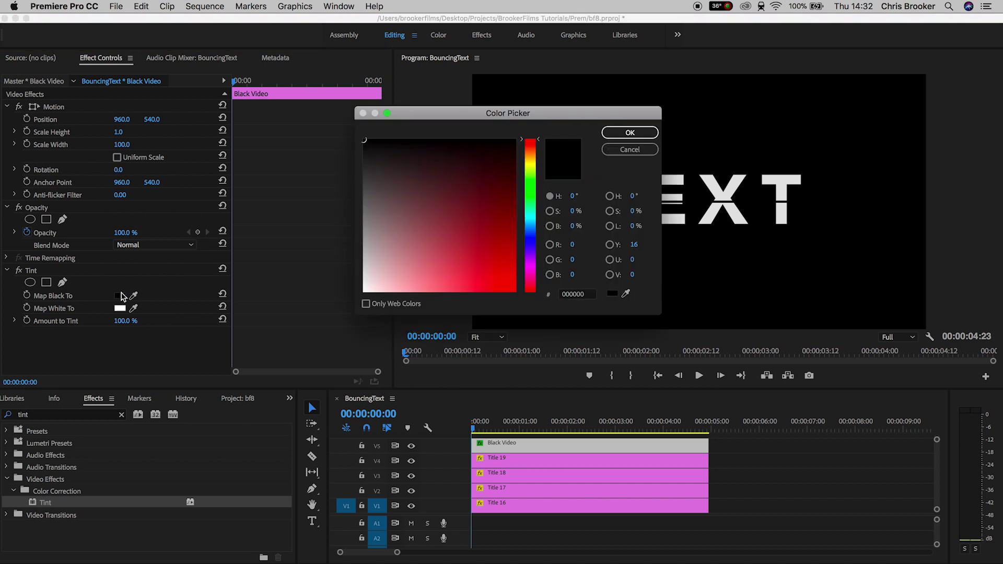
left_click_drag(530, 155, 530, 164)
left_click_drag(495, 195, 555, 349)
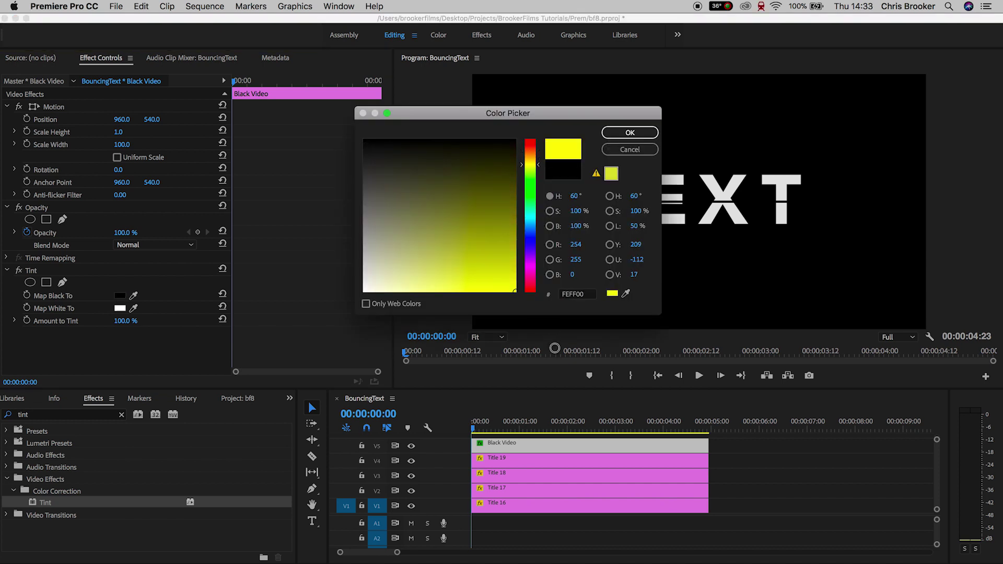
left_click(634, 133)
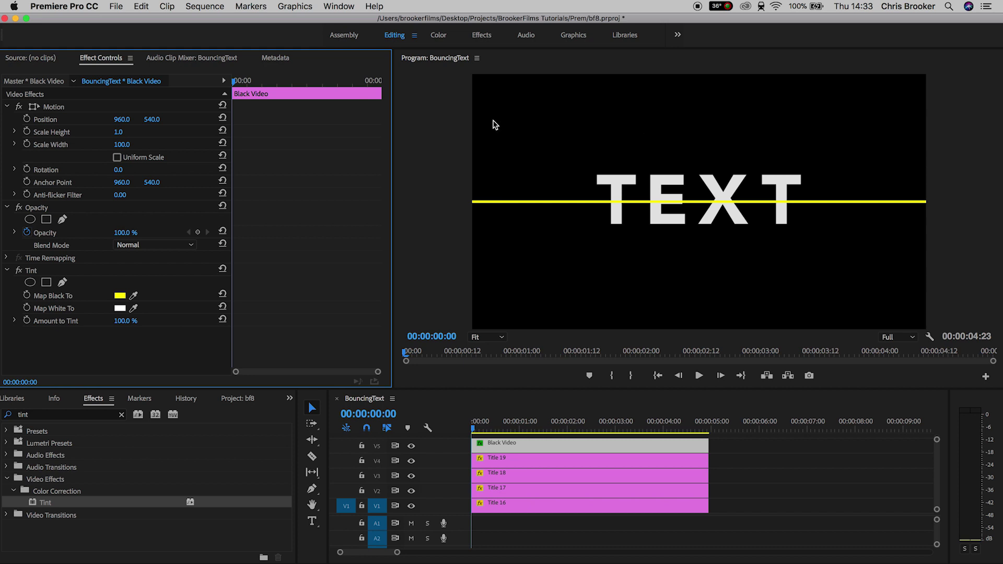
left_click_drag(155, 121, 207, 121)
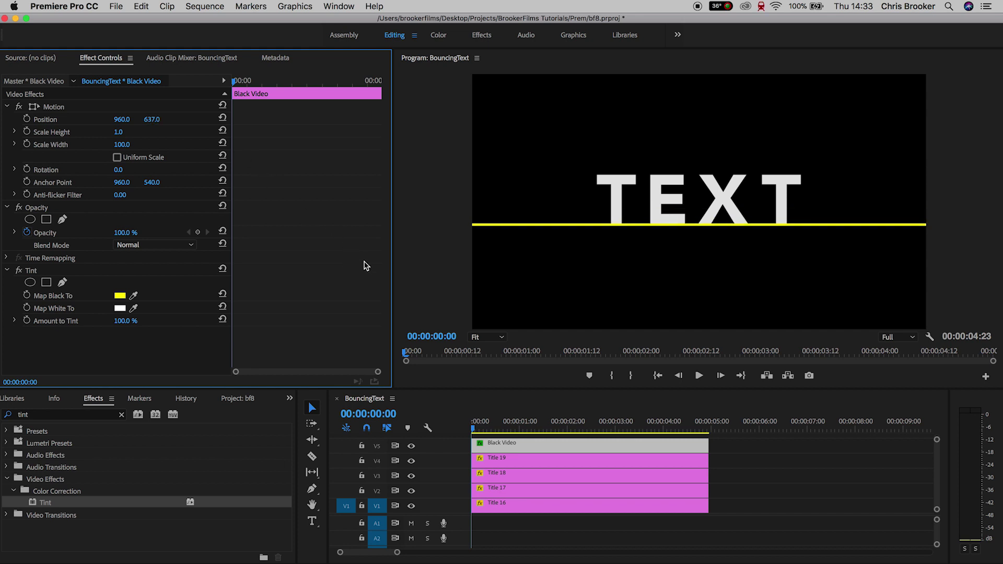
Turn on position keyframing for the first T title at the sequence start
left_click(501, 505)
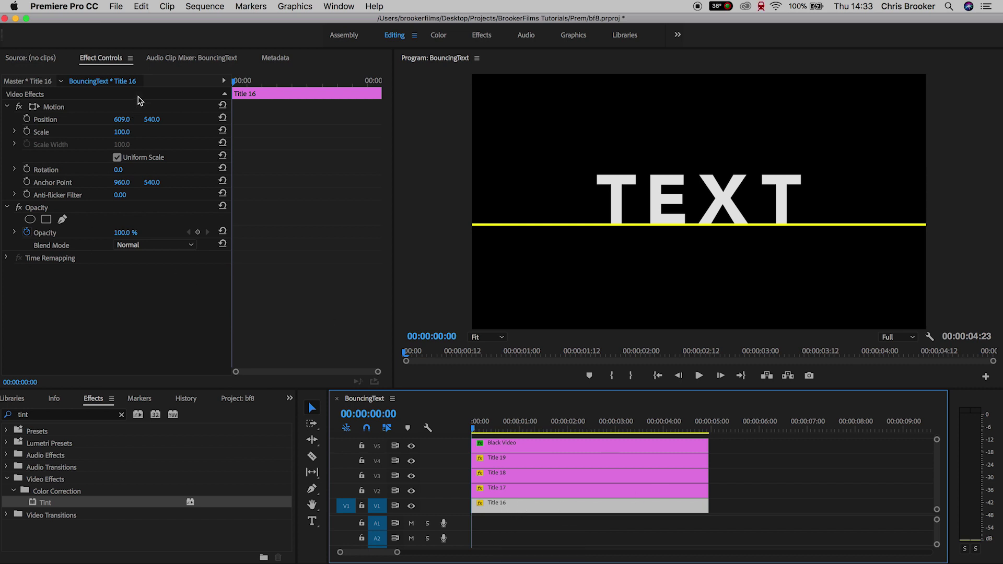
key("backslash")
left_click(276, 125)
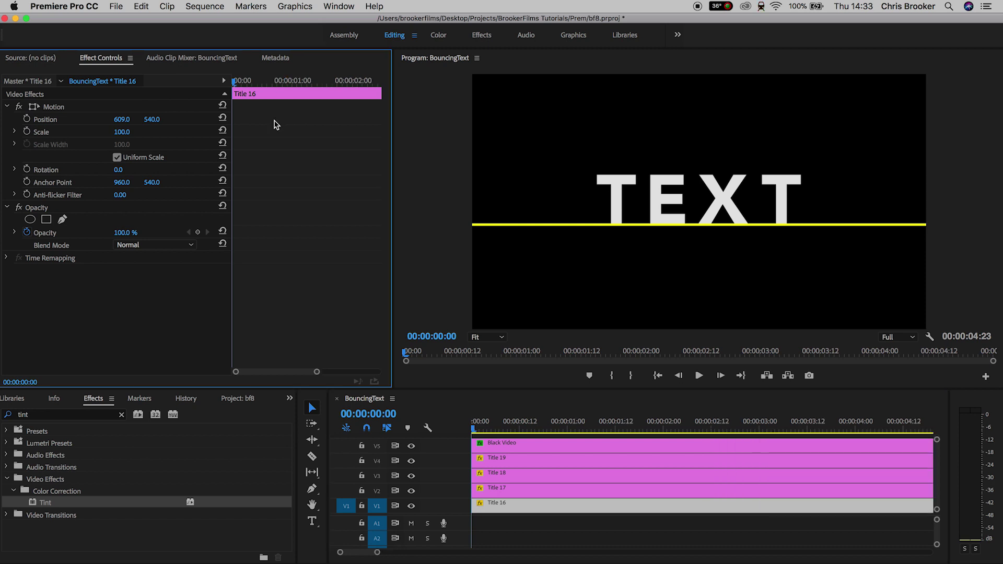
key("equal")
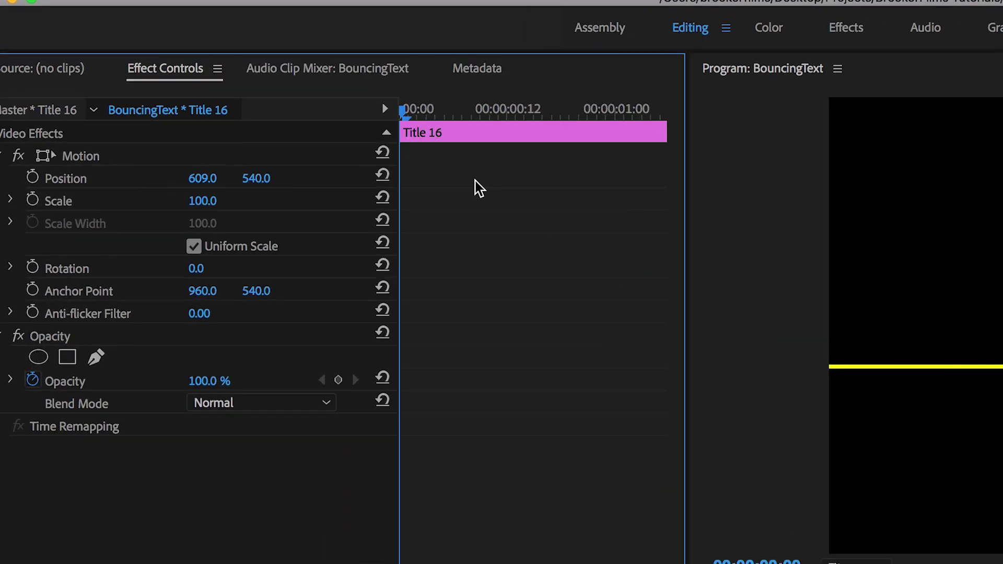
key("equal")
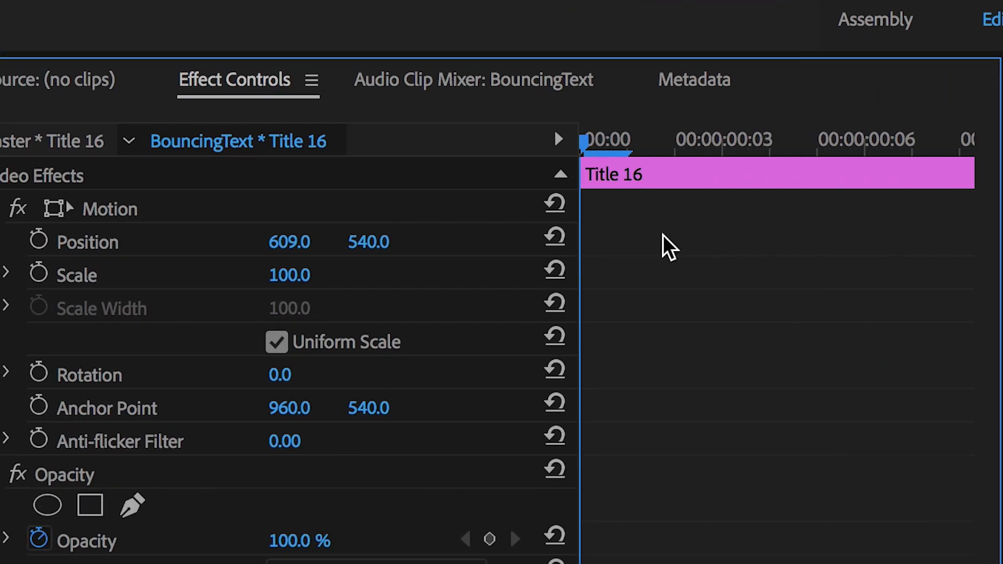
left_click(38, 241)
Add position keyframes to the first T title at frames 4 and 8
key("Right")
key("Right")
key("Right")
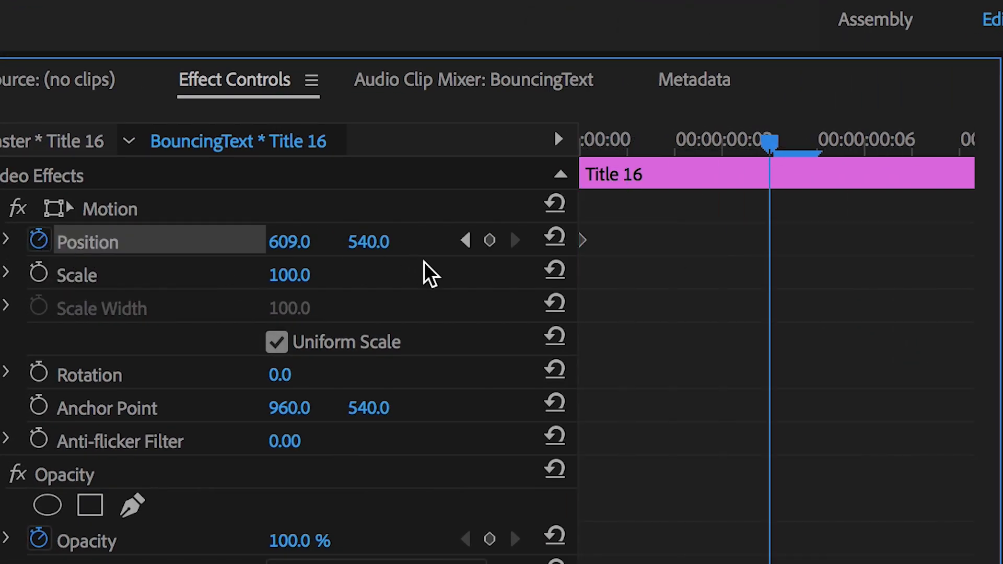
left_click(495, 241)
key("Right")
key("Right")
key("Right")
key("Right")
left_click(496, 242)
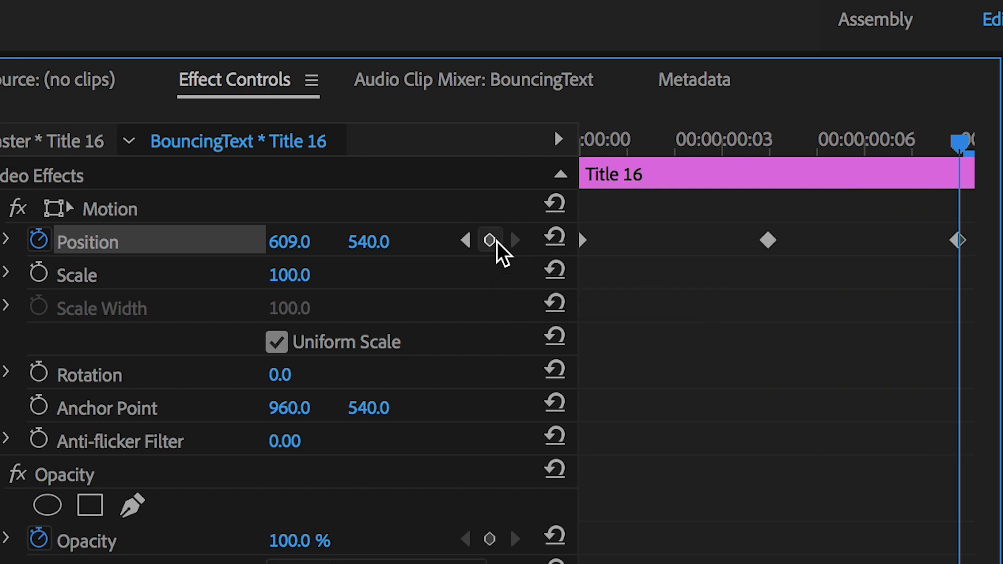
Set the first T title's vertical position to 799 at frame 0 and 478 at frame 4
key("minus")
left_click(673, 155)
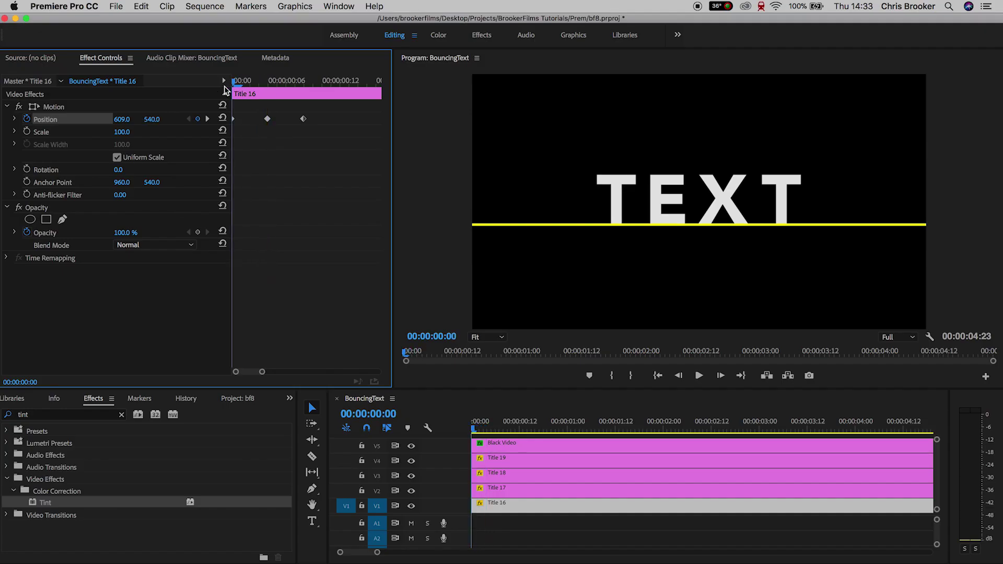
mouse_move(154, 119)
left_mouse_down()
mouse_move(220, 119)
mouse_move(168, 122)
left_mouse_up()
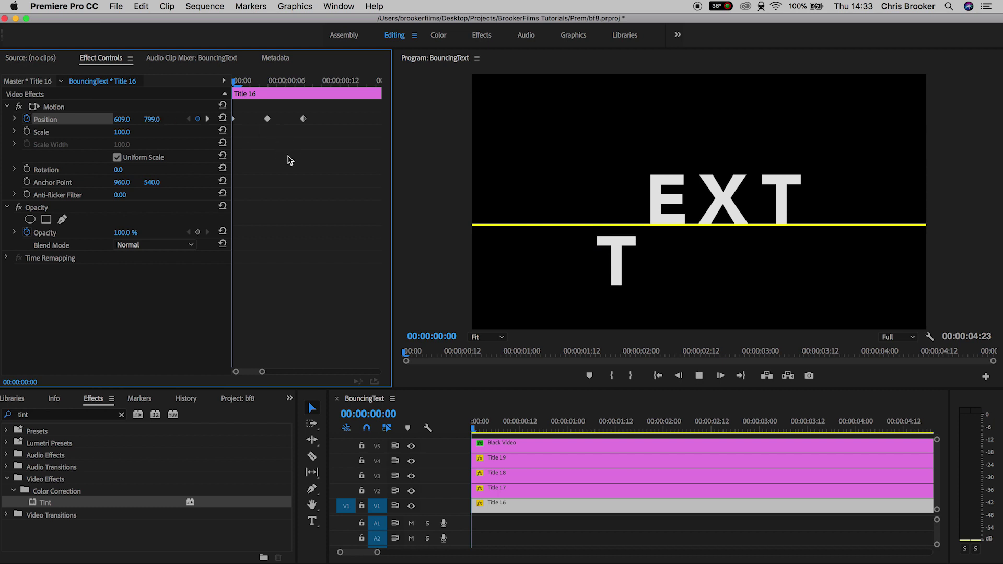
left_click_drag(290, 160, 319, 175)
left_click_drag(319, 96, 267, 89)
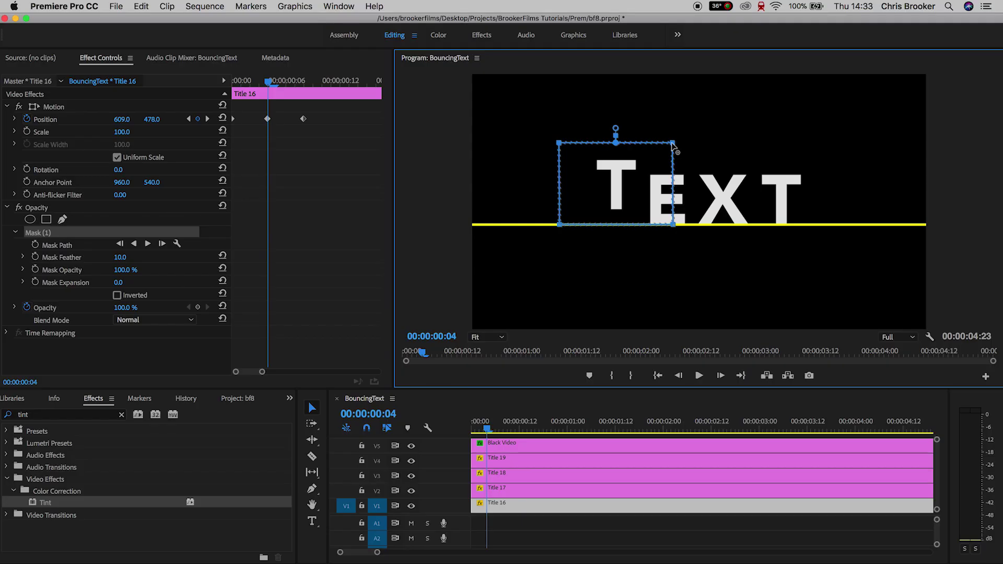
Keyframe the first T title's rectangular mask path at frame 4, and at frame 0 move the mask up above the yellow line
left_click(35, 244)
left_click_drag(277, 79, 228, 98)
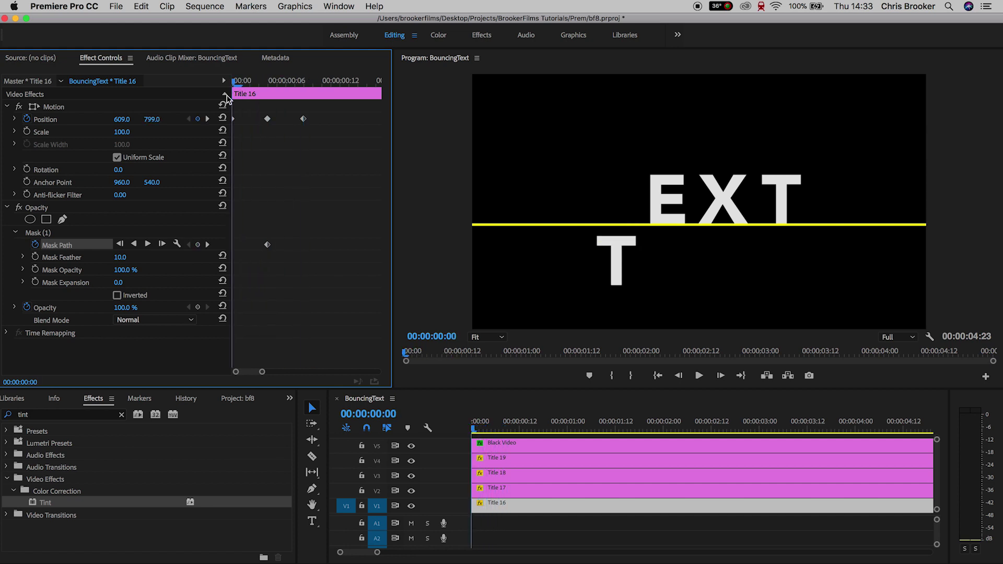
left_click(32, 233)
left_click_drag(619, 283, 618, 204)
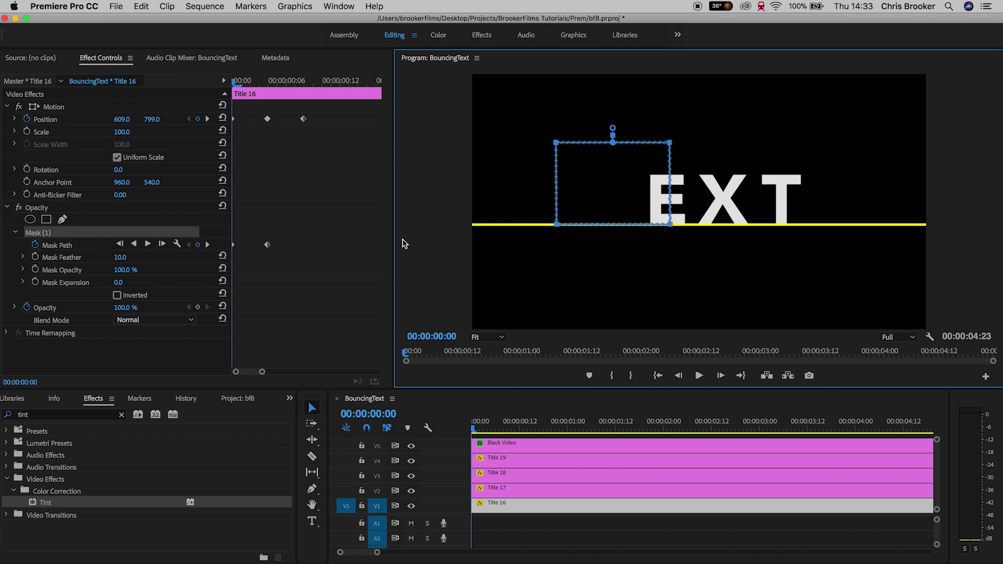
Play back the first T's masked bounce from the sequence start several times to check the motion
key("space")
key("space")
left_click_drag(318, 86, 239, 108)
key("space")
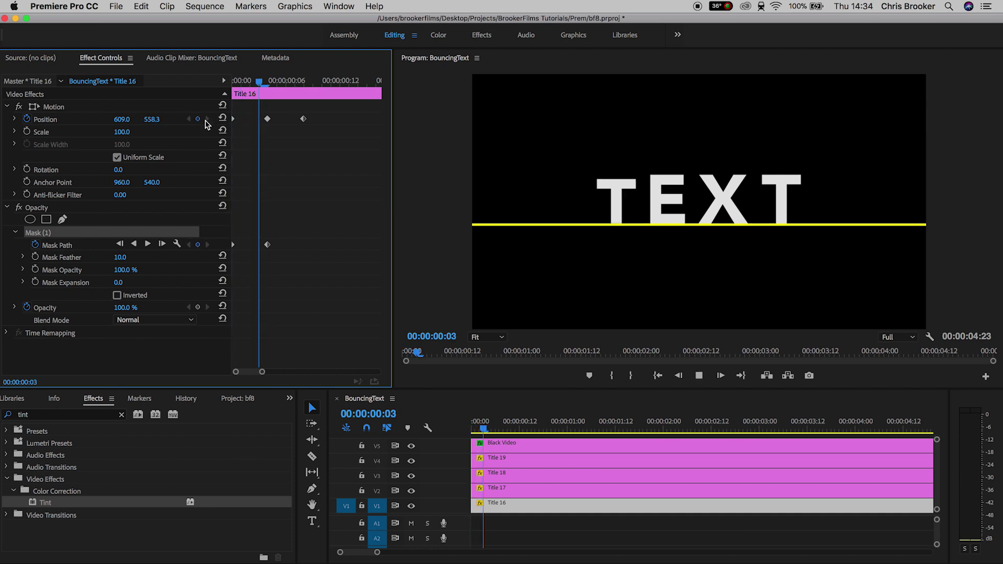
key("space")
key("Home")
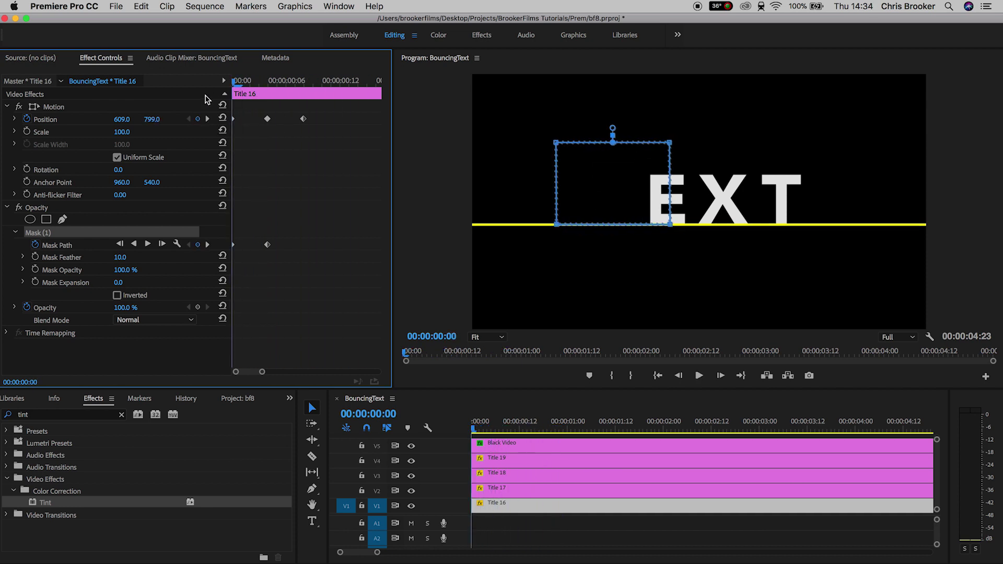
key("space")
key("space")
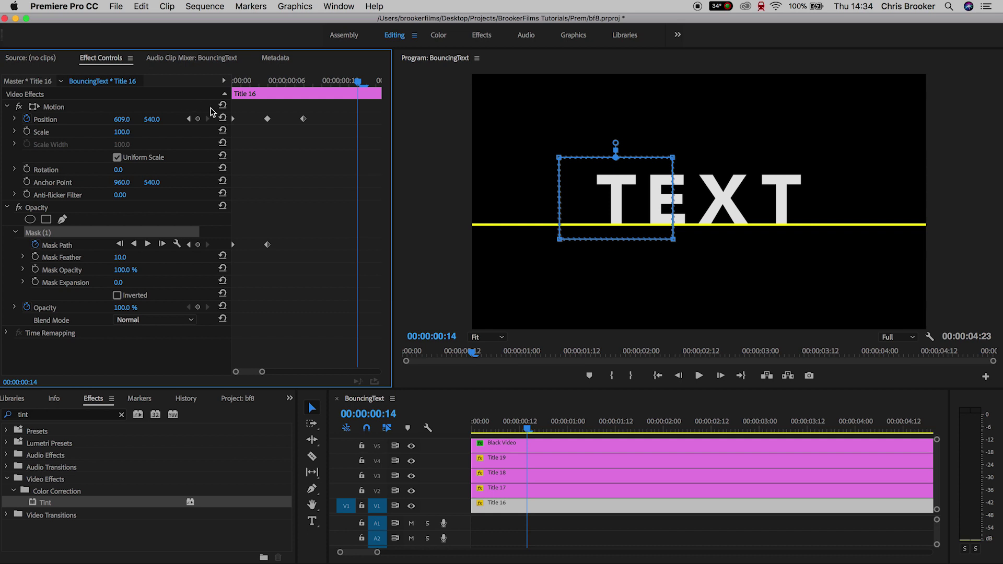
left_click_drag(505, 423, 434, 427)
key("space")
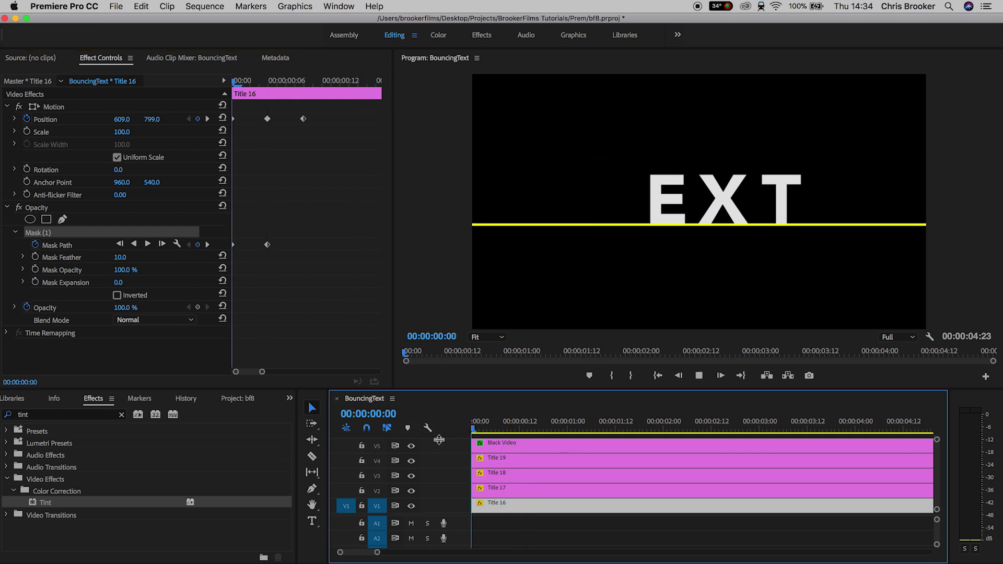
key("space")
key("Home")
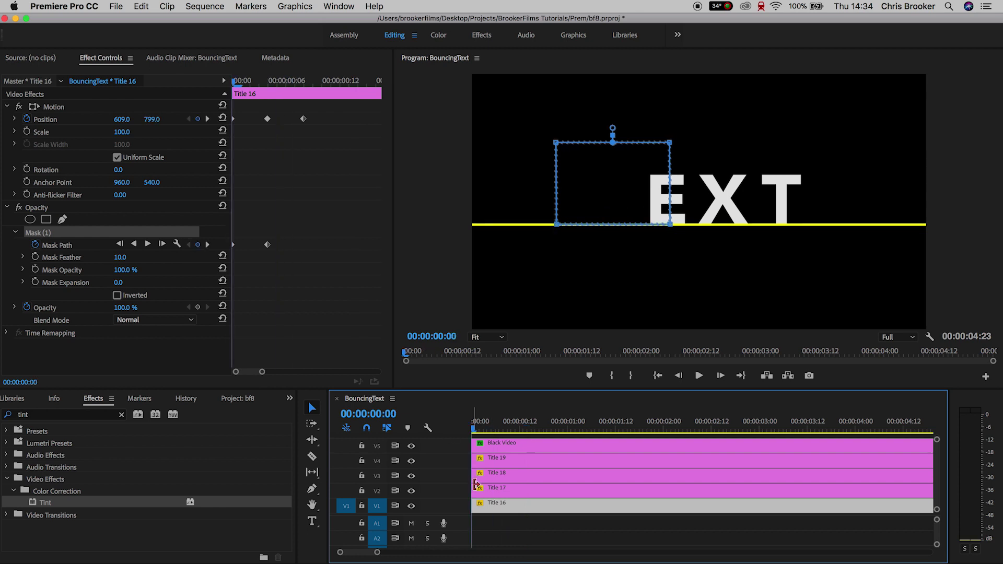
Copy the Motion and Opacity effects of the first T title onto the E title on V2 and play the result
left_click(491, 488)
left_click(504, 504)
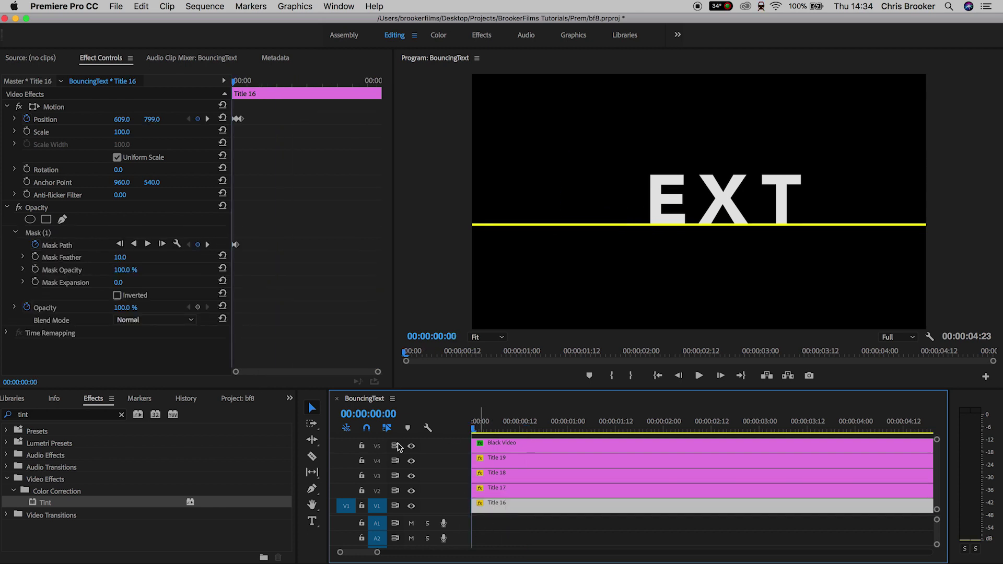
left_click(66, 106)
left_click(44, 208)
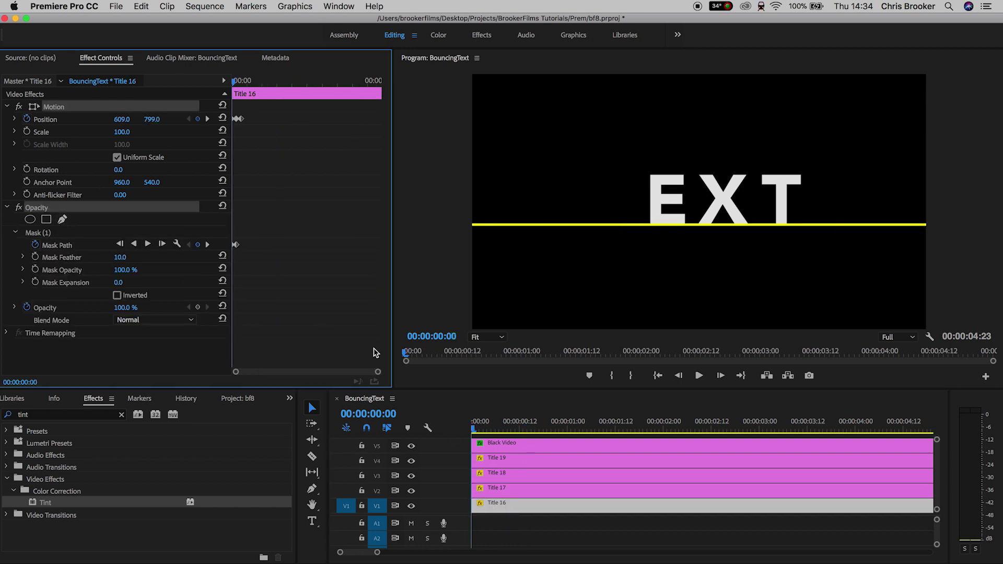
left_click(517, 491)
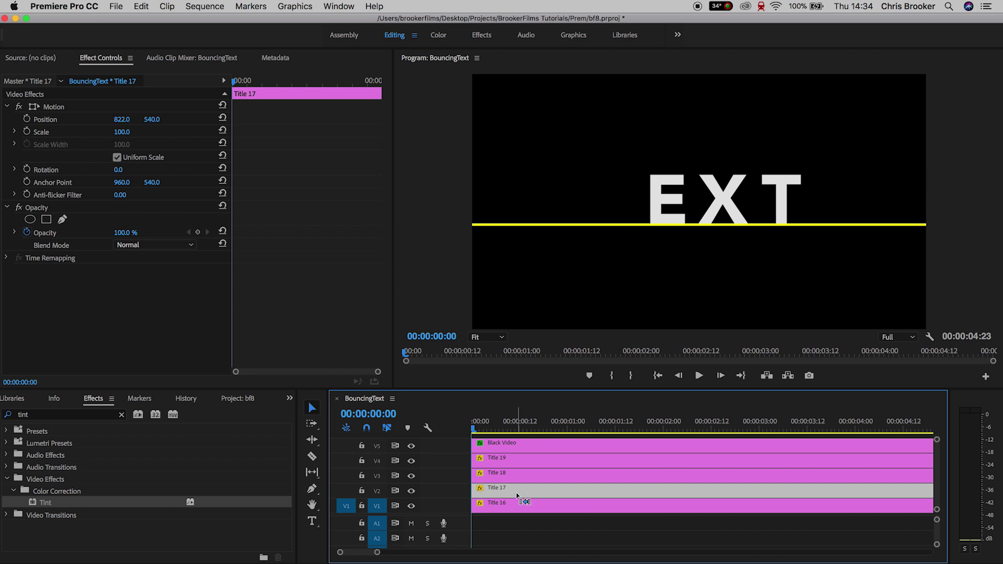
key("super+v")
key("space")
key("space")
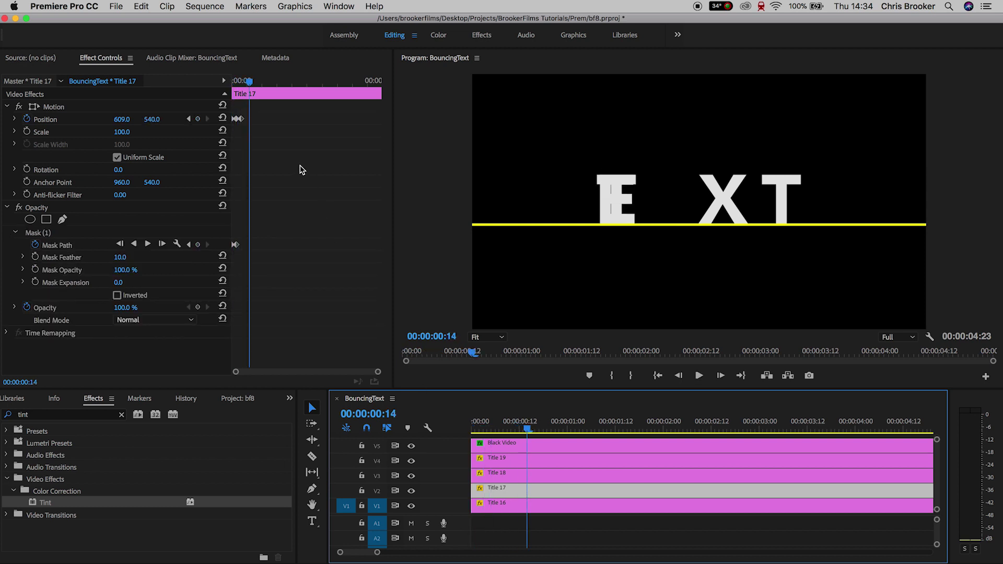
Set the E title's horizontal position to 823 at its frame 8 position keyframe
key("=")
key("=")
left_click(258, 105)
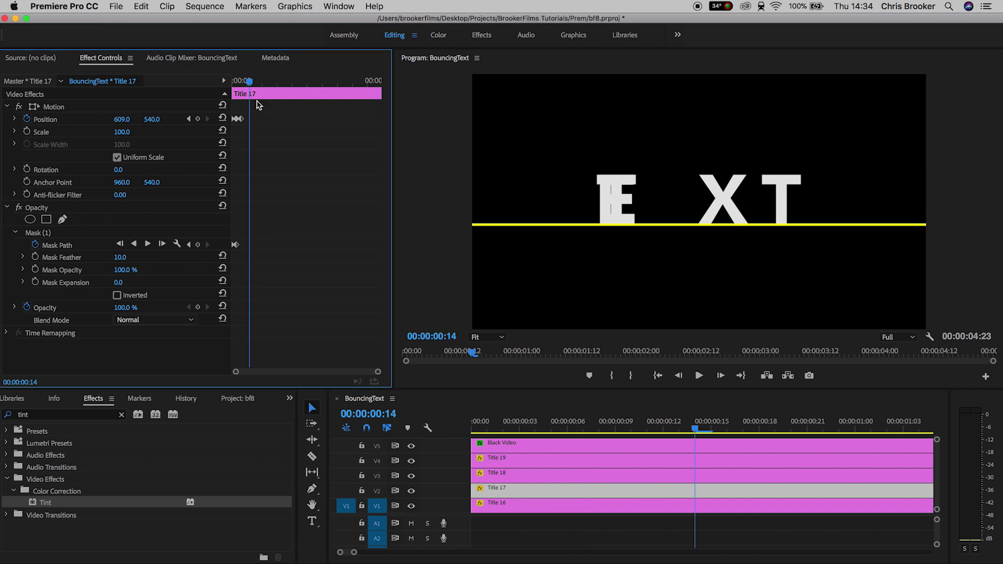
key("Home")
key("=")
key("=")
key("=")
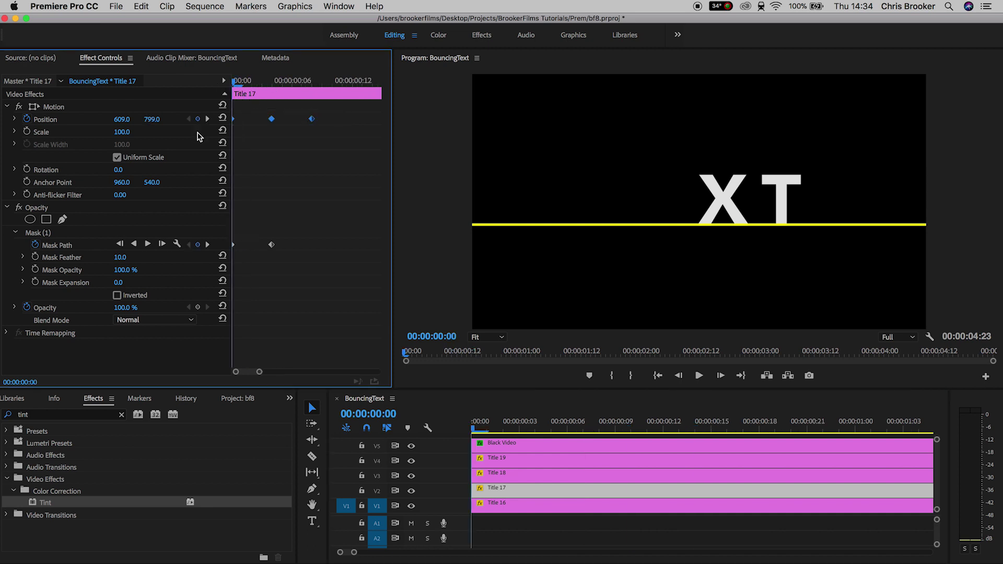
left_click(313, 81)
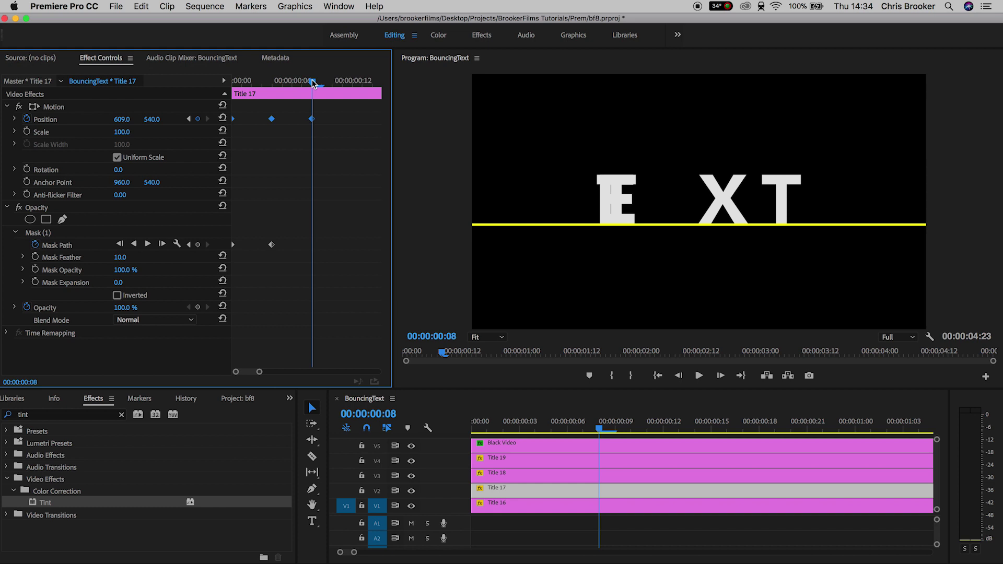
left_click_drag(122, 119, 234, 120)
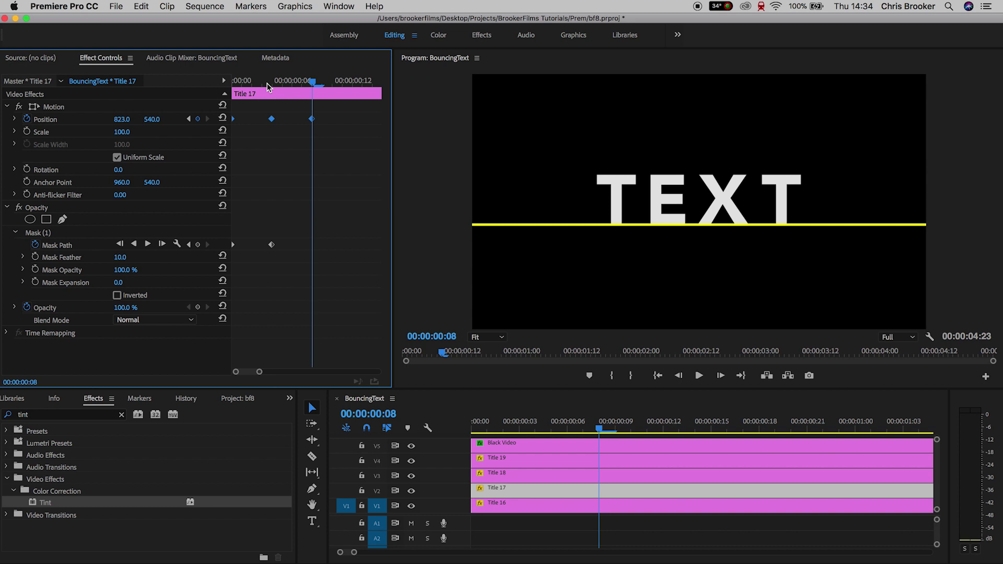
Set the E title's horizontal position to 823 at the frame 4 and frame 0 keyframes, and play the result
mouse_move(312, 82)
left_mouse_down()
mouse_move(244, 90)
mouse_move(316, 92)
left_mouse_up()
left_click(273, 82)
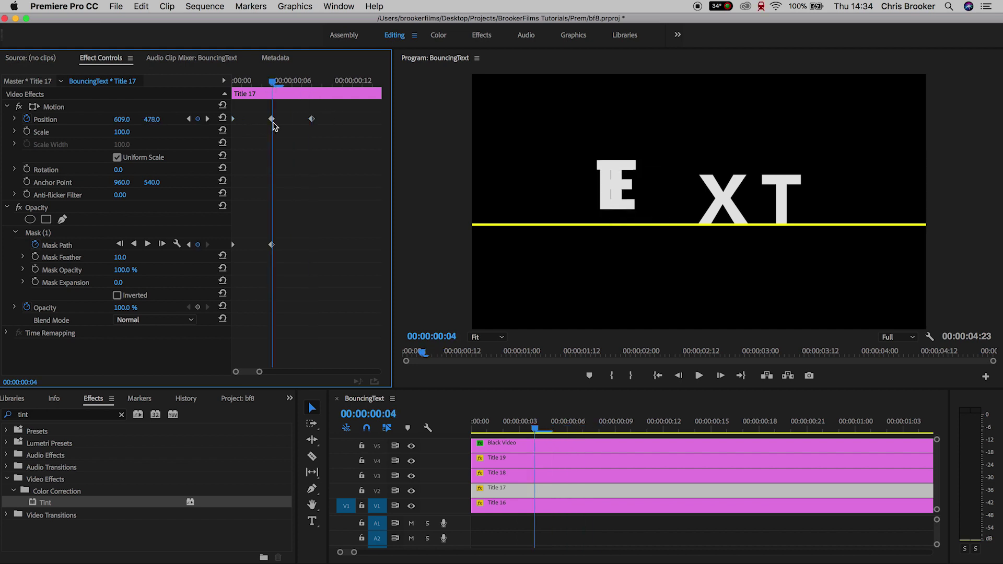
left_click(122, 120)
type("823")
left_click_drag(242, 82, 219, 83)
left_click(125, 119)
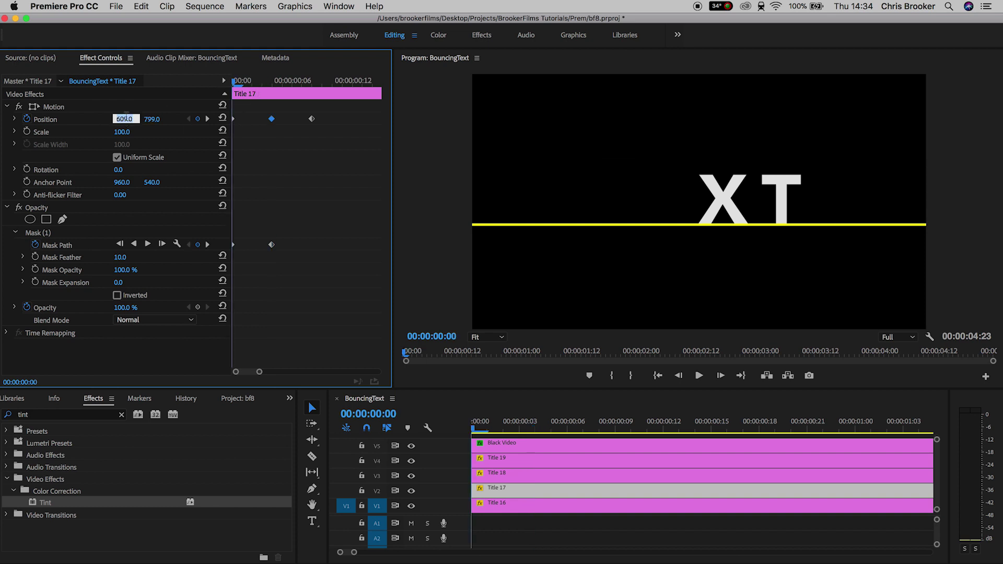
type("823")
left_click(300, 155)
key("space")
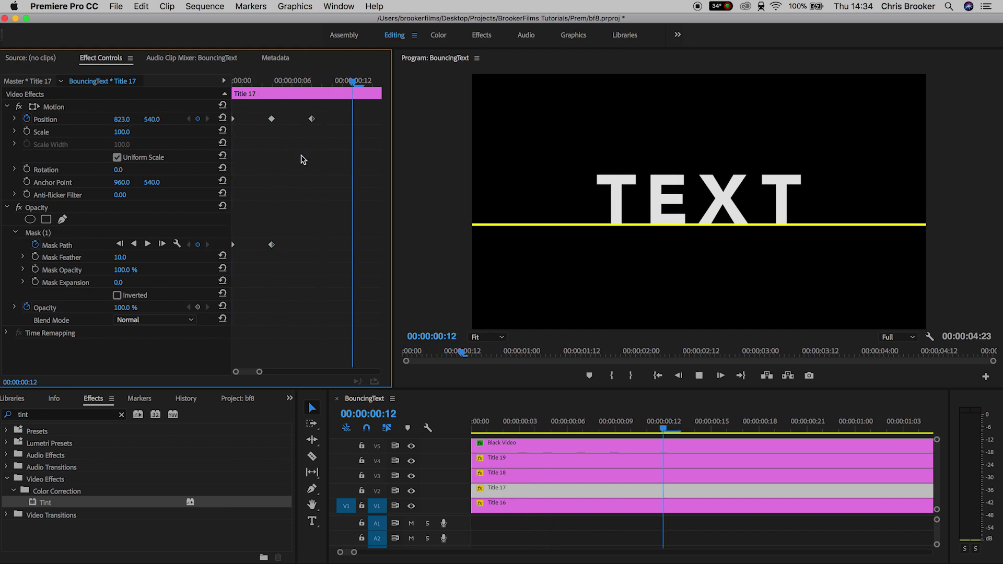
key("space")
key("Home")
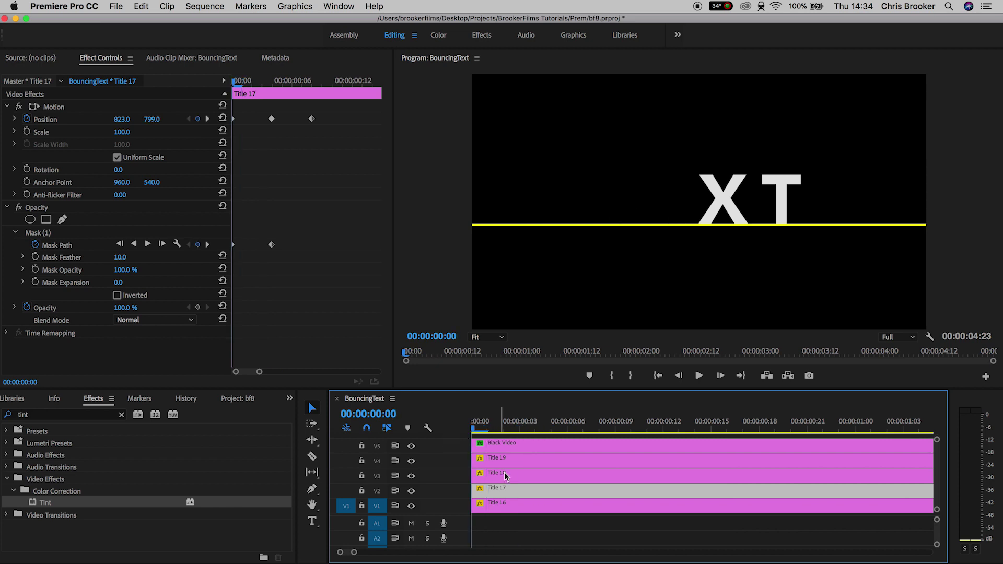
Paste the copied Motion and Opacity effects onto the X title on V3 and set its horizontal position to 1067 at frame 8
left_click(510, 475)
key("super+v")
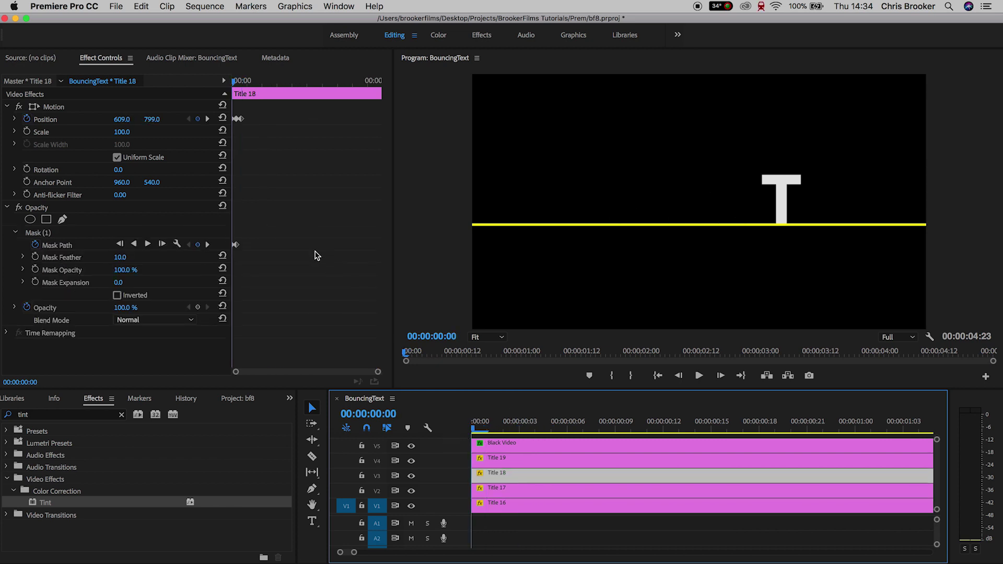
scroll(311, 250, "up", 3)
left_click_drag(274, 81, 204, 124)
left_click_drag(126, 120, 270, 162)
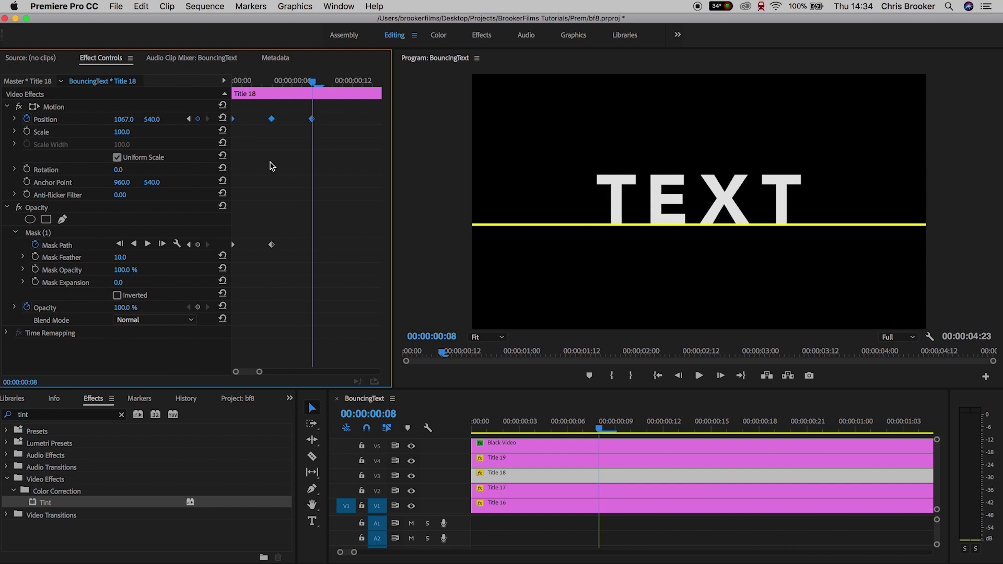
left_click(270, 166)
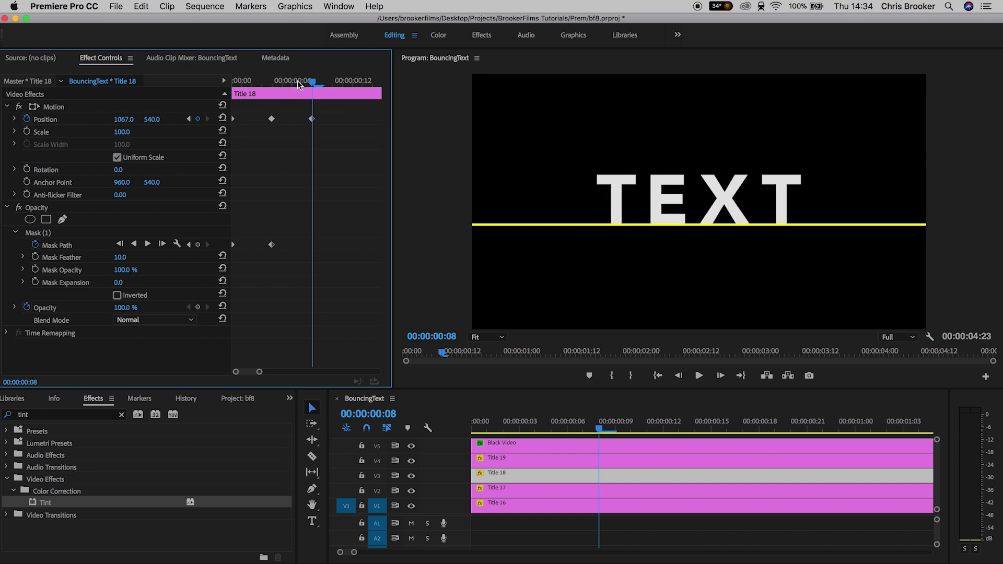
Copy the X title's horizontal position of 1067 to its keyframes at frames 4 and 0, and play the result
left_click(126, 119)
key("super+c")
left_click_drag(312, 82, 271, 81)
left_click(126, 119)
key("super+v")
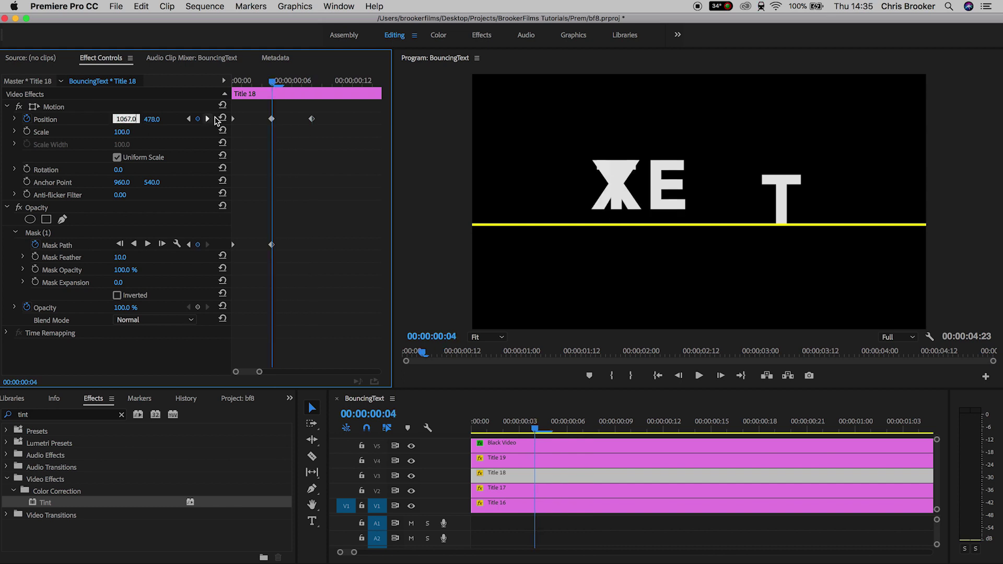
left_click(189, 119)
left_click(126, 117)
key("super+v")
key("Return")
key("space")
key("space")
key("Up")
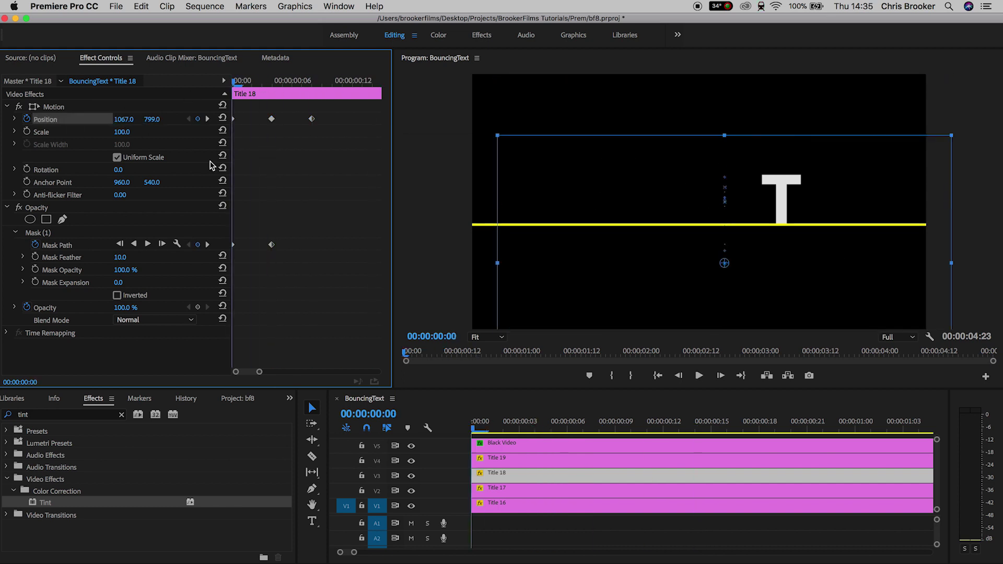
Copy the Motion and Opacity effects of the X title onto the last T title on V4
left_click(60, 108)
left_click(40, 209, "super")
left_click(505, 463)
key("Right")
key("Right")
key("Right")
key("Right")
key("Right")
key("Right")
key("Right")
key("Right")
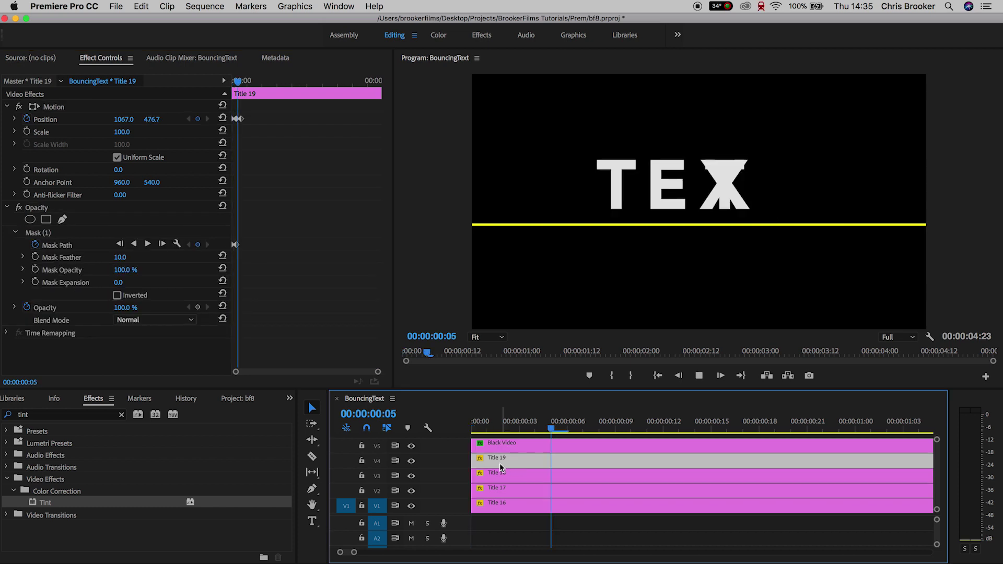
Set the last T title's horizontal position to 1293 at its position keyframes from frame 8 back to frame 0, and play the result
left_click_drag(283, 82, 312, 93)
left_click_drag(124, 119, 162, 120)
left_click(131, 120)
left_click_drag(267, 85, 212, 95)
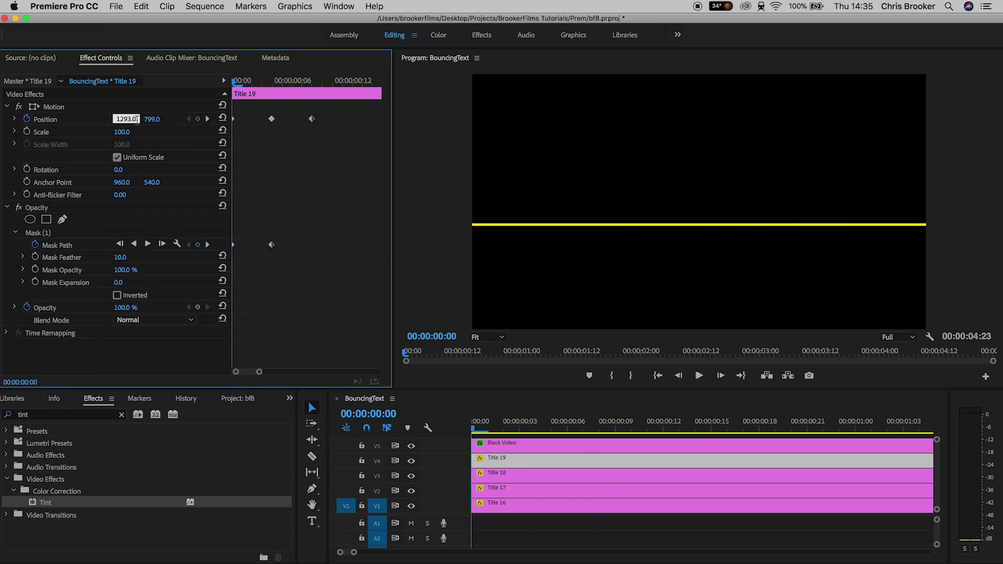
left_click(265, 168)
key("space")
key("space")
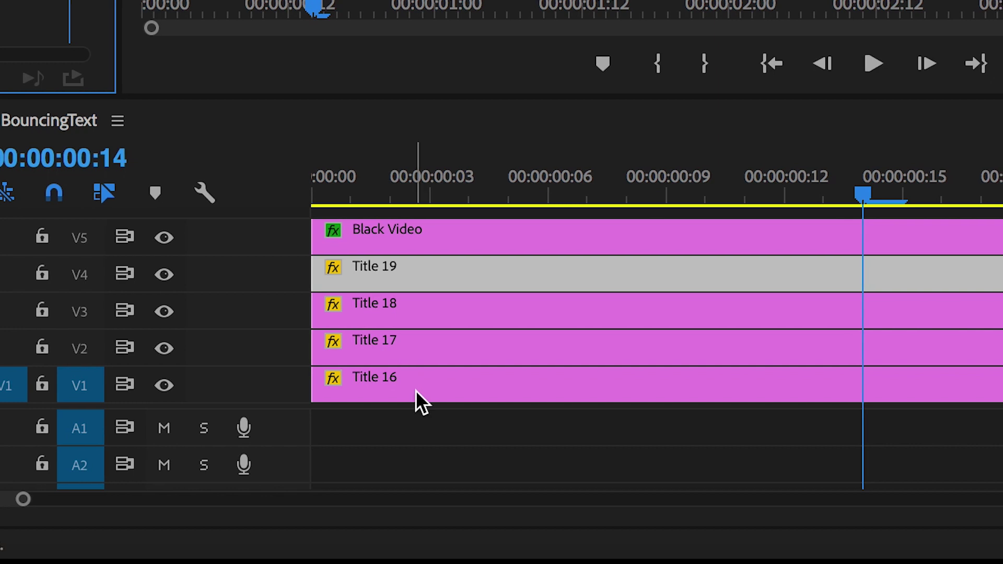
Move the E title clip on V2 to start at frame 4 of the sequence
left_click_drag(392, 192, 207, 218)
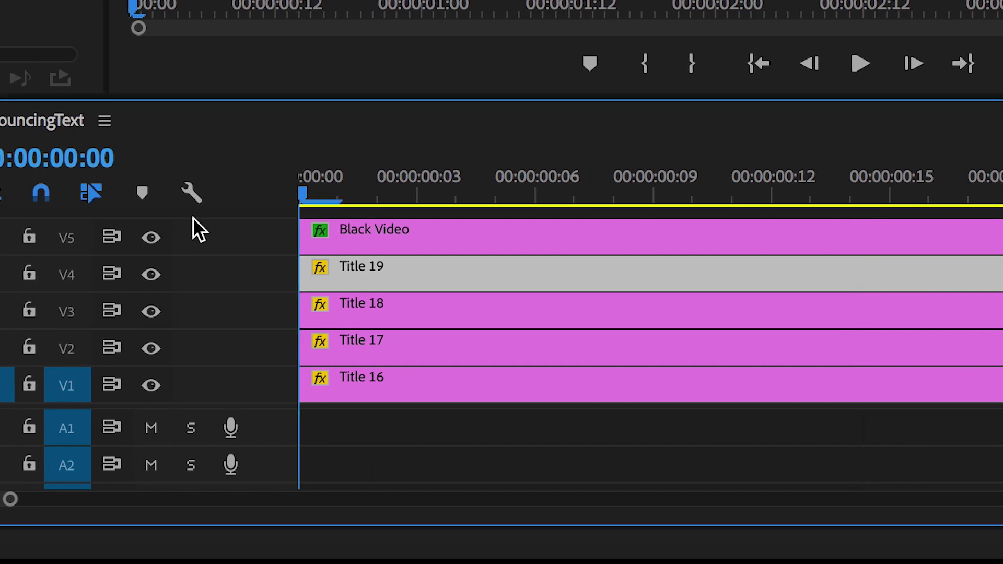
key("Right")
key("Right")
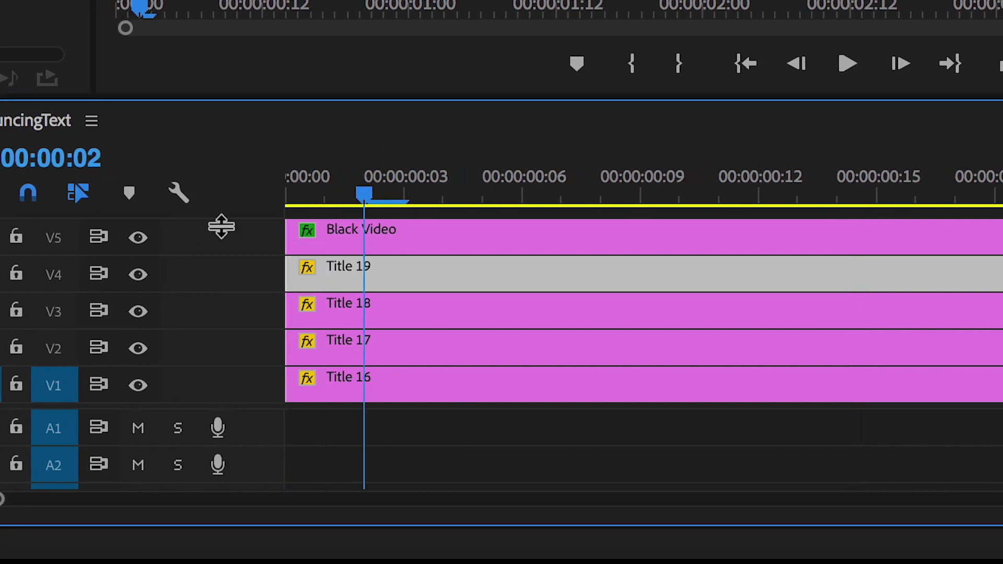
key("Right")
key("Right")
left_click(364, 345)
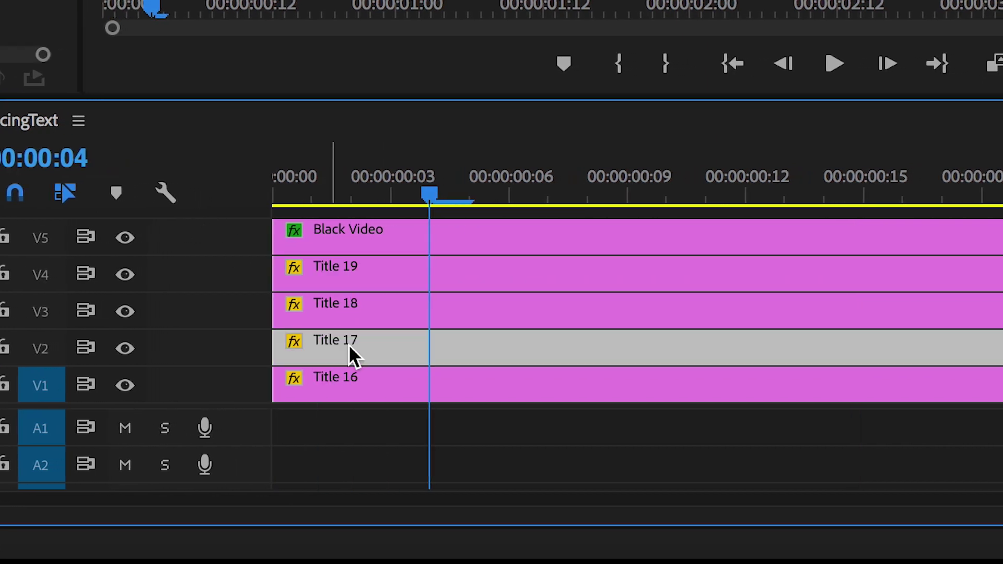
left_click_drag(364, 344, 485, 349)
Move the X title on V3 to start at frame 8 and the last T title on V4 at frame 12, and play the staggered animation
key("Right")
key("Right")
key("Right")
key("Right")
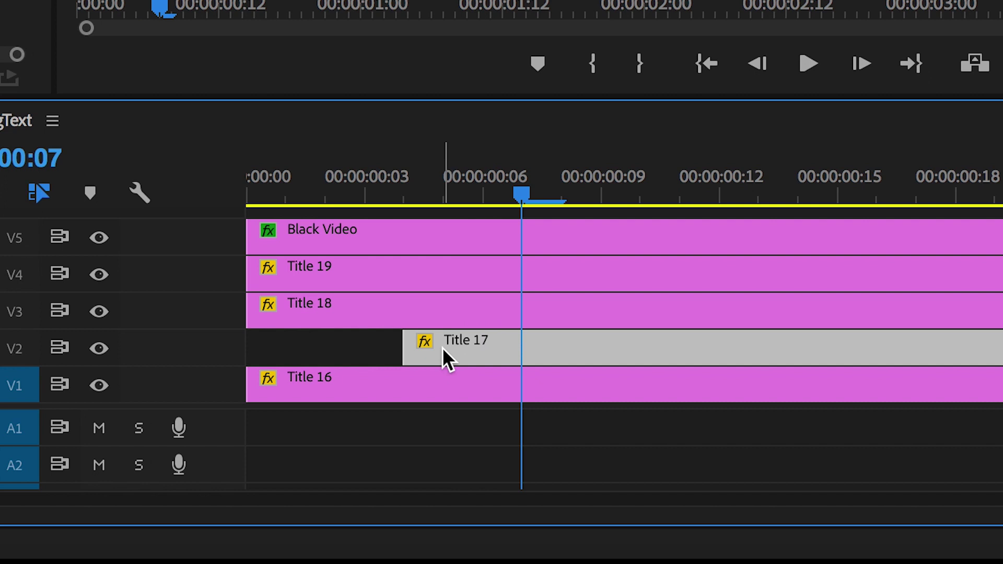
left_click_drag(317, 312, 580, 310)
key("Right")
key("Right")
key("Right")
key("Right")
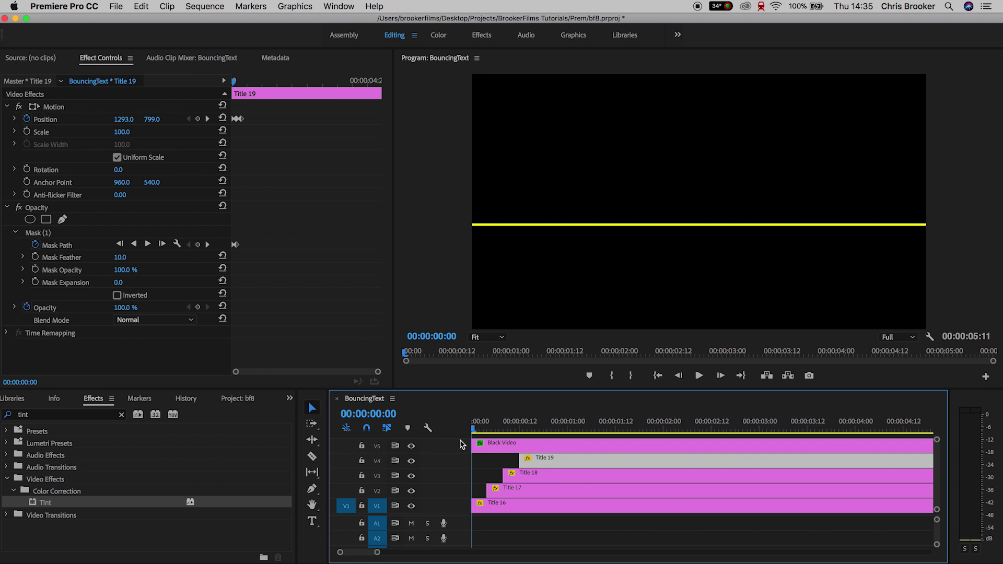
key("space")
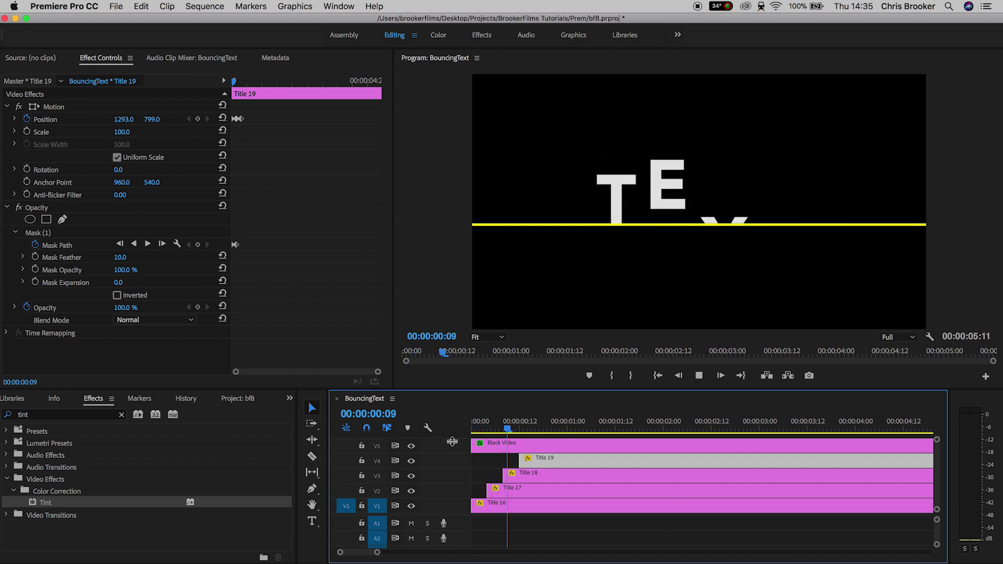
key("space")
Hide the yellow line's track V5 and play back the letter bounce without the line from the sequence start
left_click(412, 447)
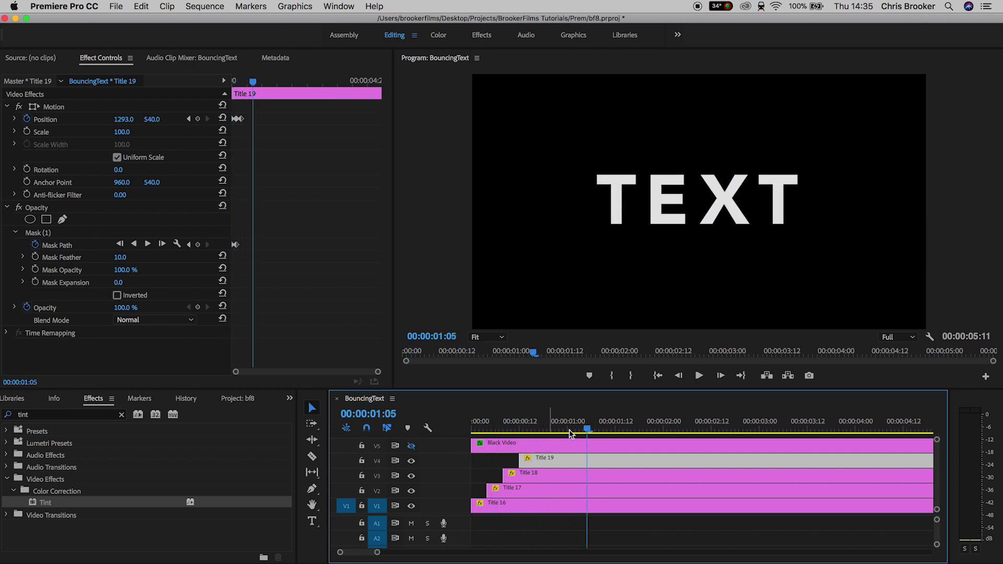
left_click_drag(589, 429, 455, 441)
key("space")
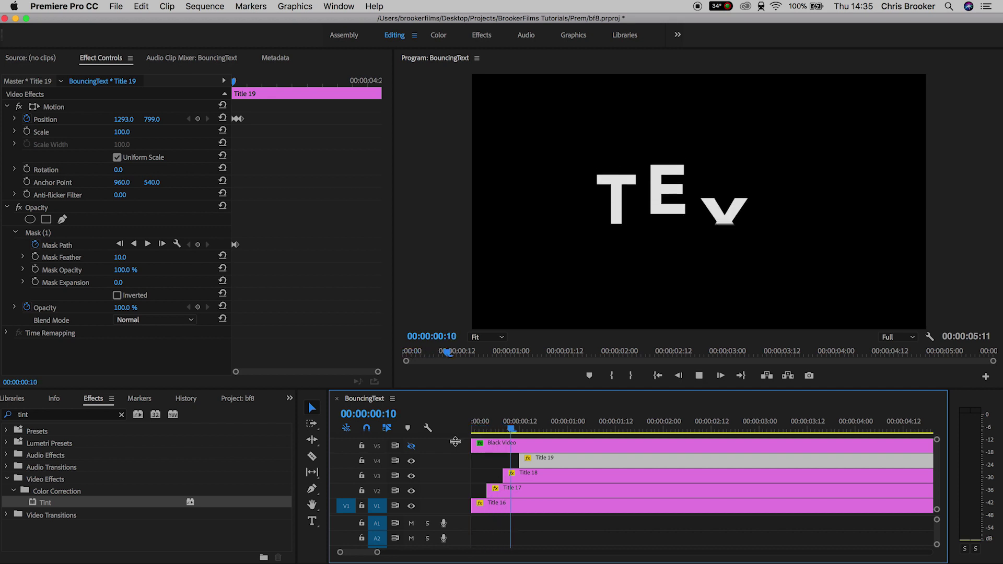
left_click(612, 446)
key("minus")
key("minus")
left_click_drag(575, 428, 441, 437)
key("space")
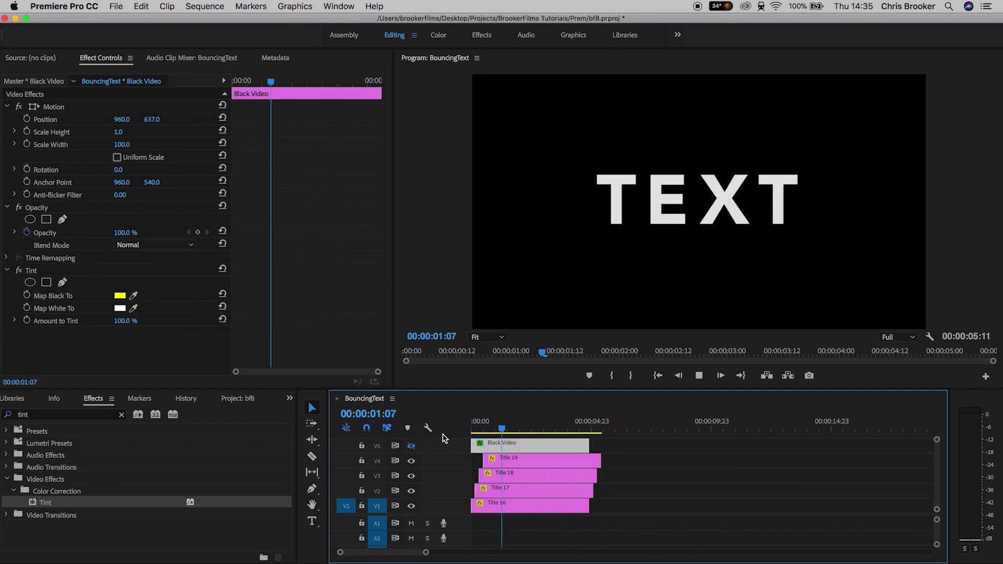